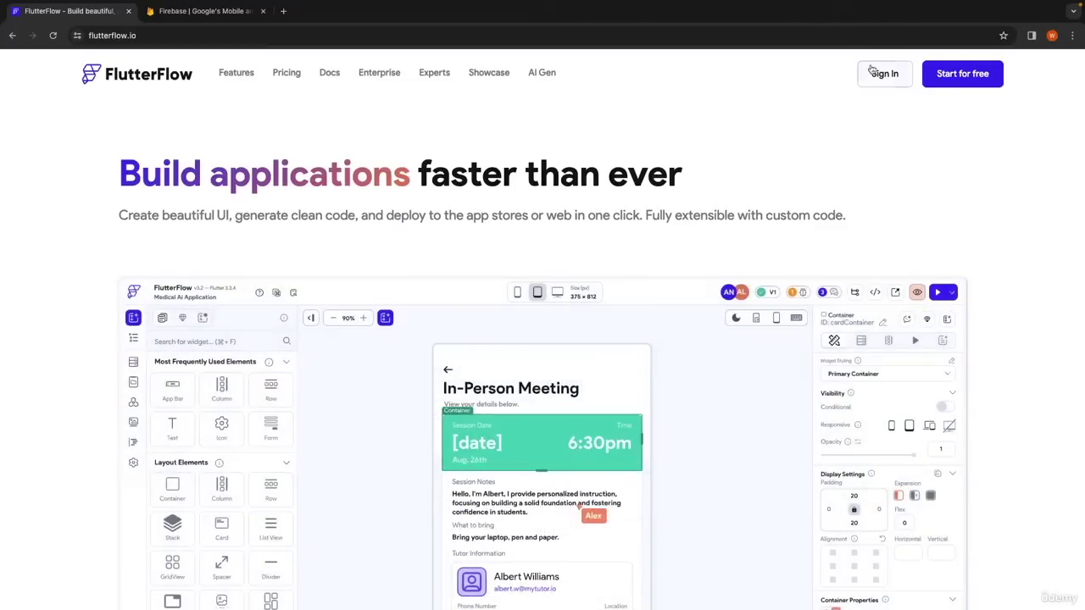
Sign in and create a blank FlutterFlow project named chatApp, continuing to its Firebase setup step.
left_click(873, 72)
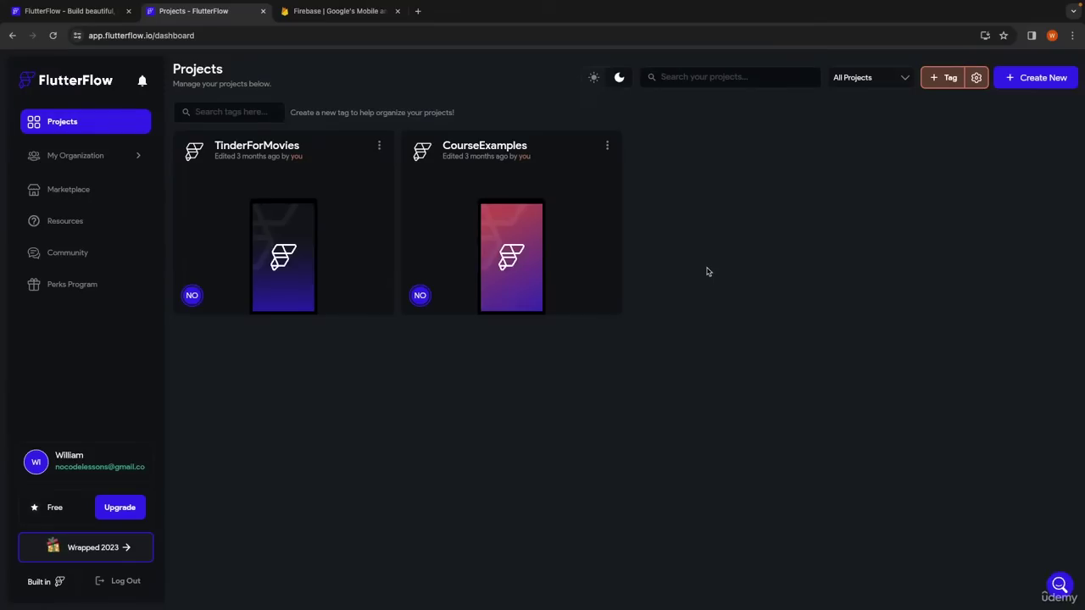
left_click(1017, 81)
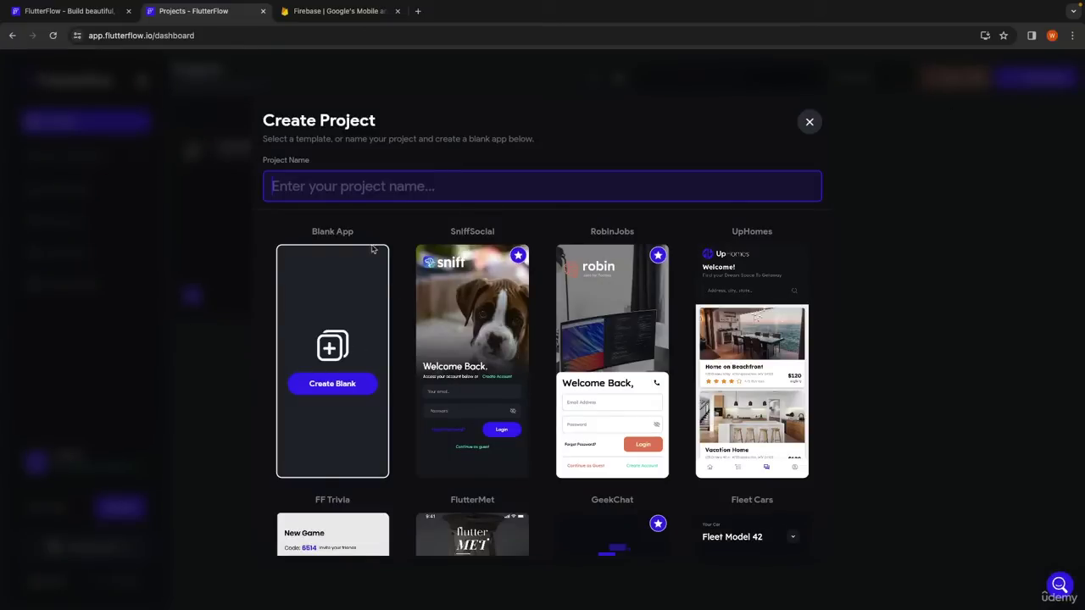
left_click(358, 193)
type("chat")
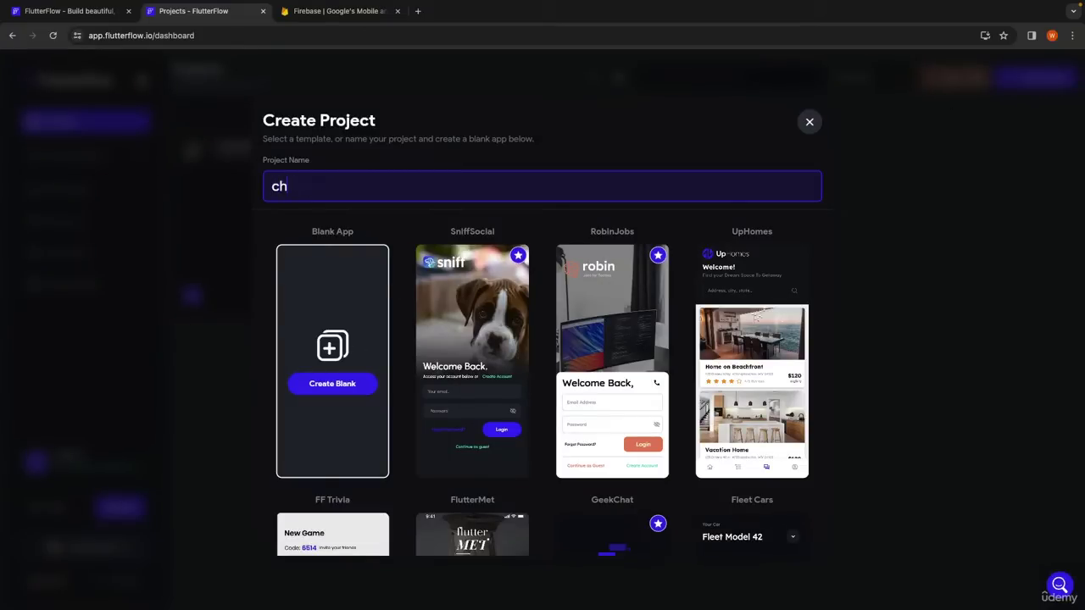
type("App")
left_click(330, 383)
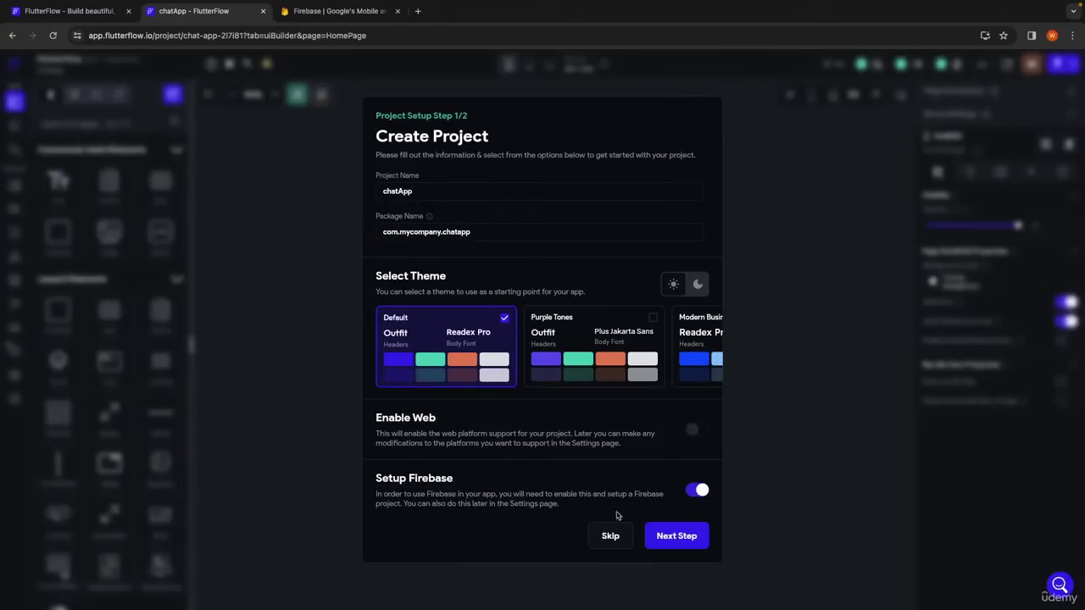
left_click(677, 543)
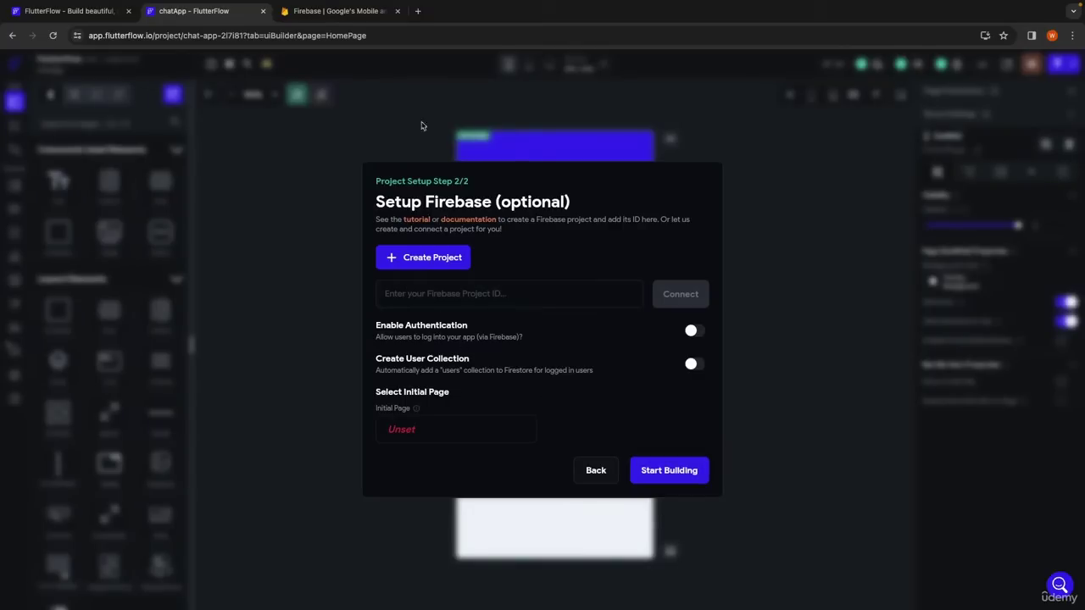
left_click(337, 11)
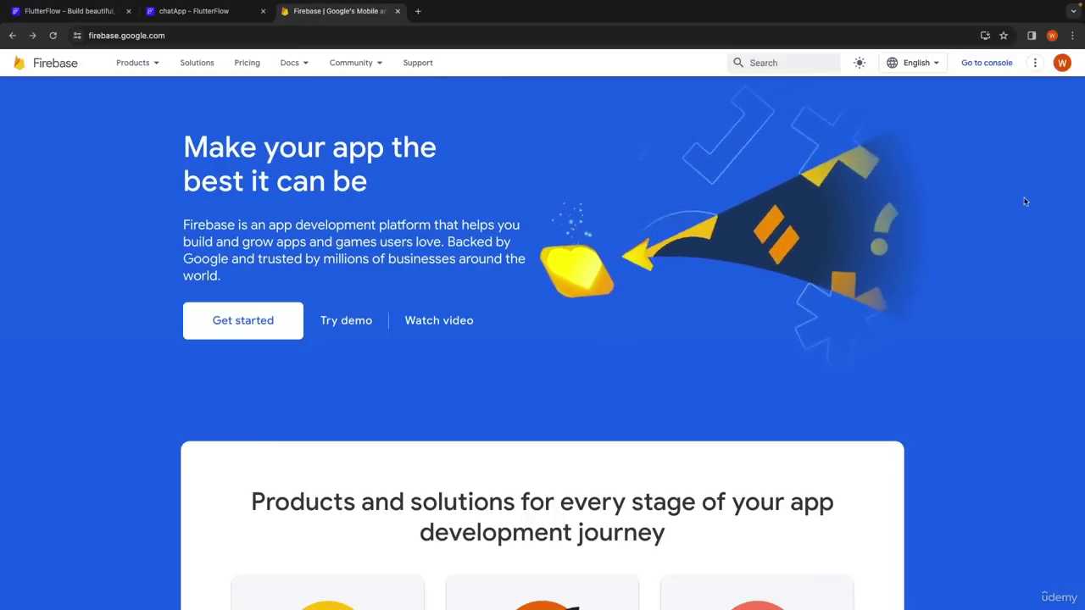
Create the Firebase project 'chatApp' with Google Analytics disabled and open its Project Overview.
left_click(986, 62)
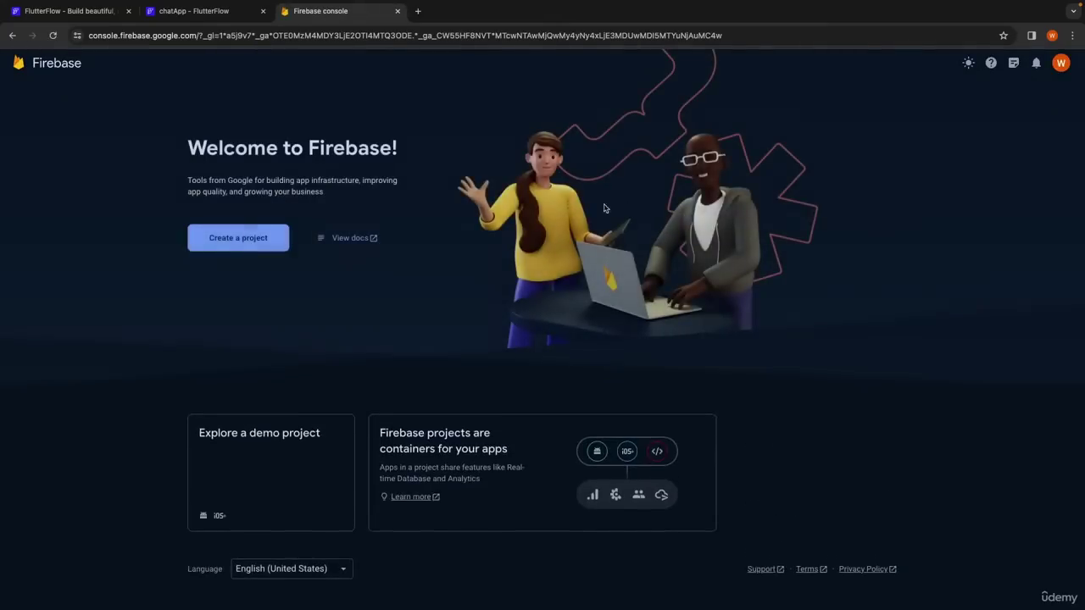
left_click(238, 240)
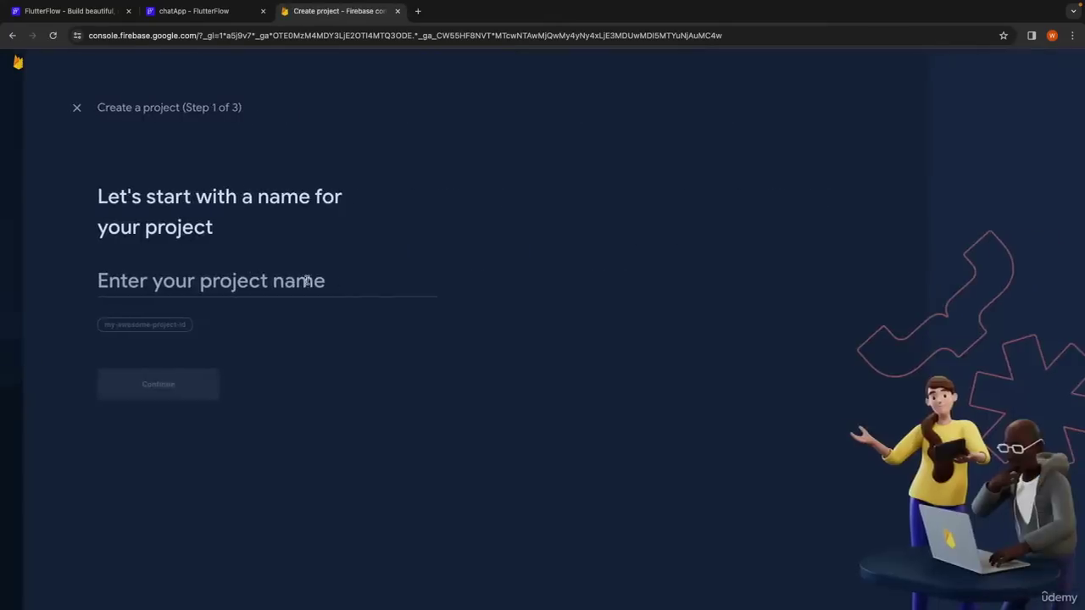
left_click(248, 281)
type("chat")
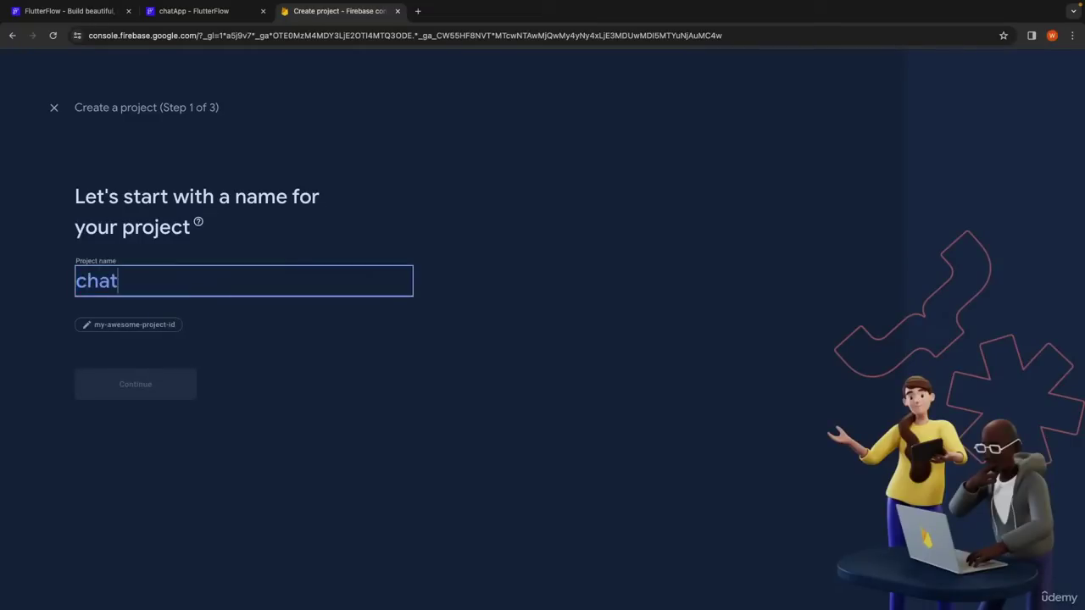
type("App")
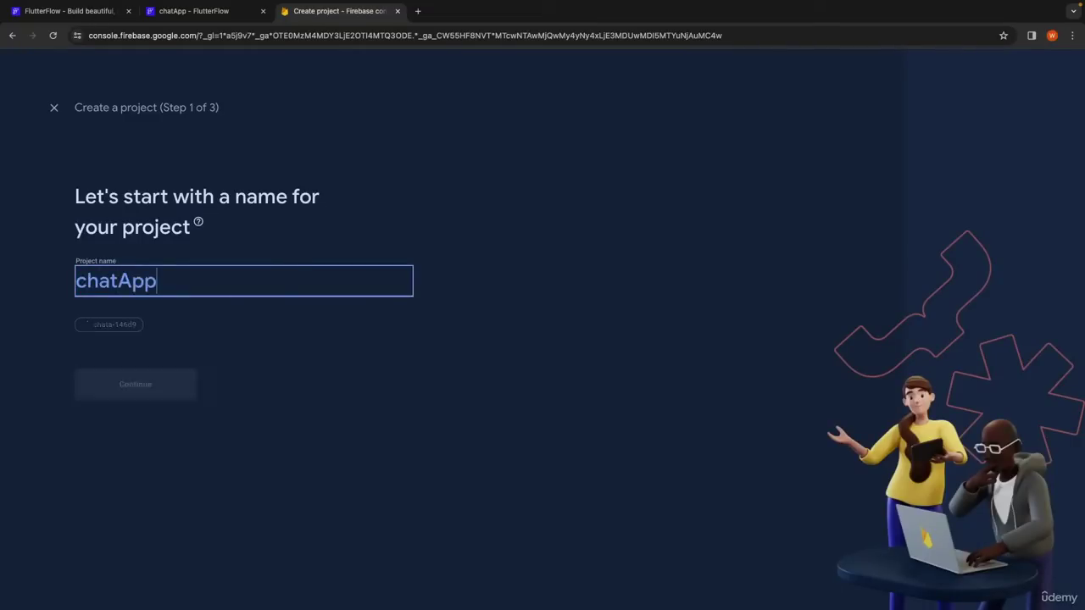
left_click(191, 389)
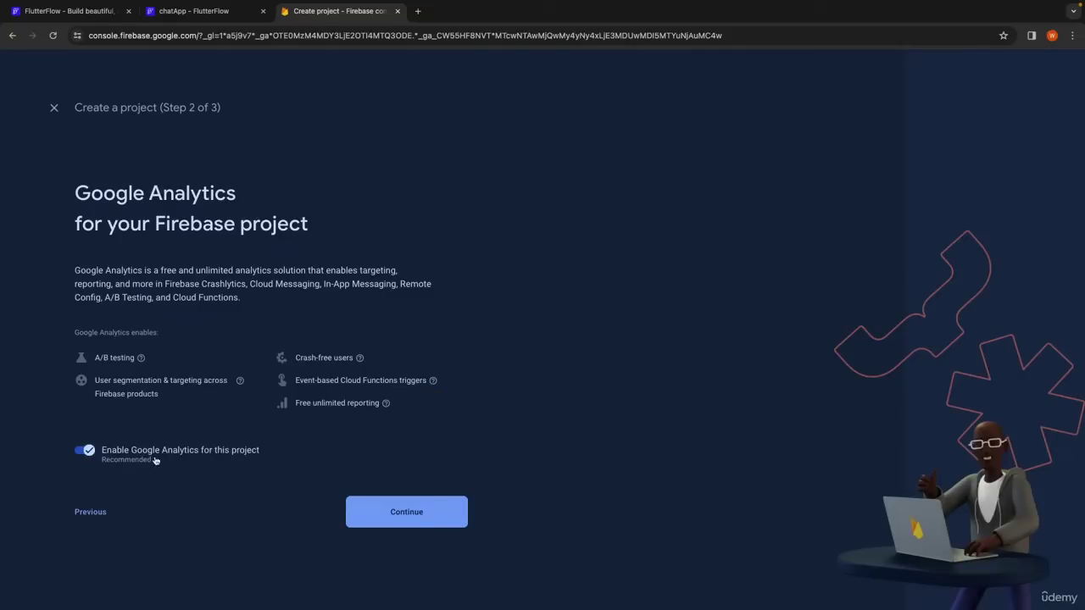
left_click(110, 454)
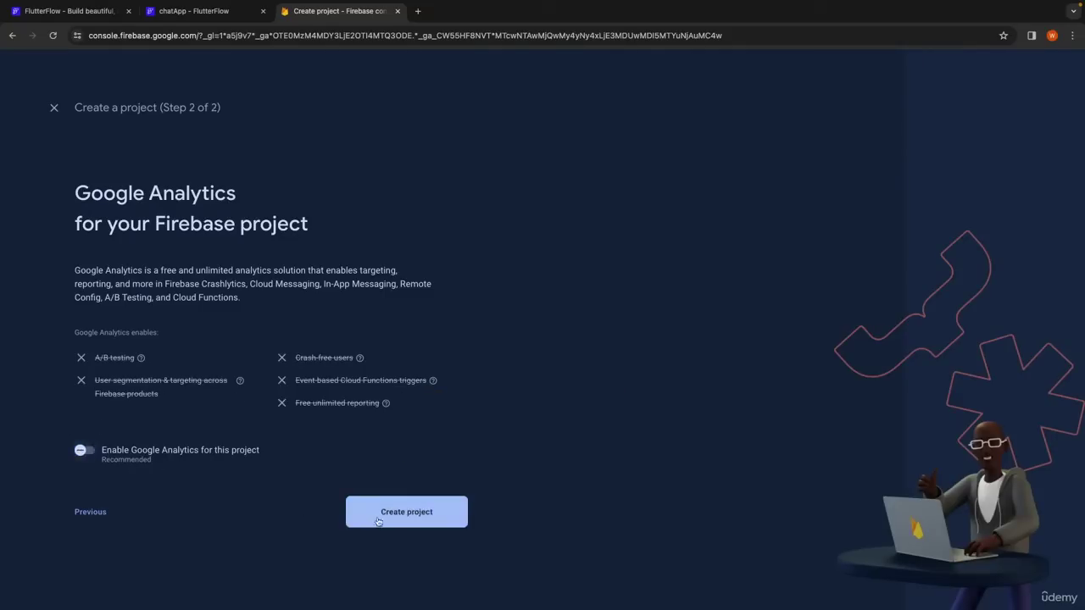
left_click(381, 514)
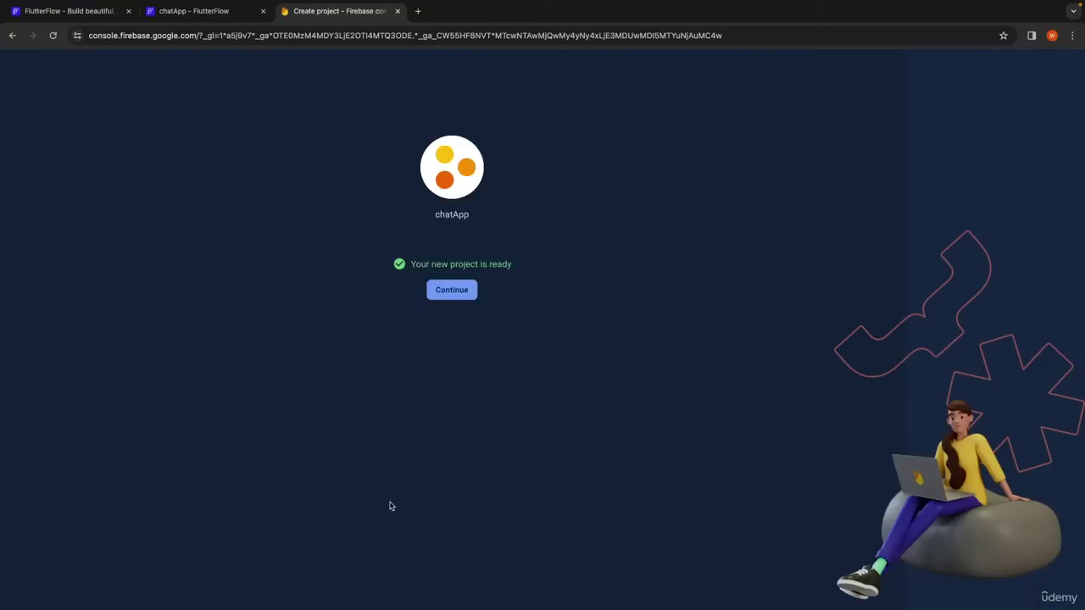
left_click(446, 293)
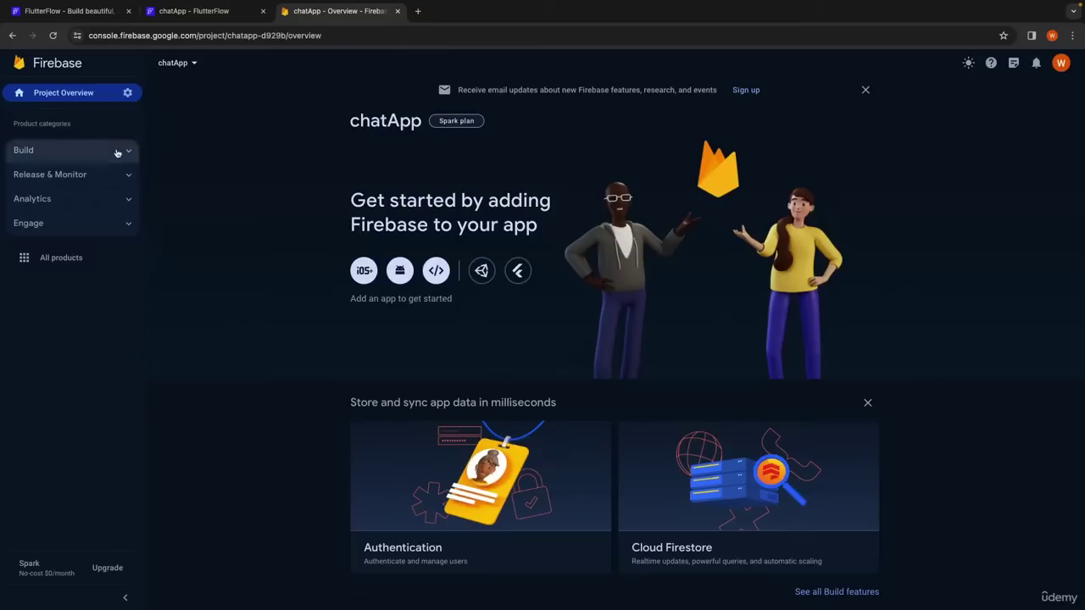
Create a Firestore database located in nam5 (United States) using test-mode security rules.
left_click(118, 152)
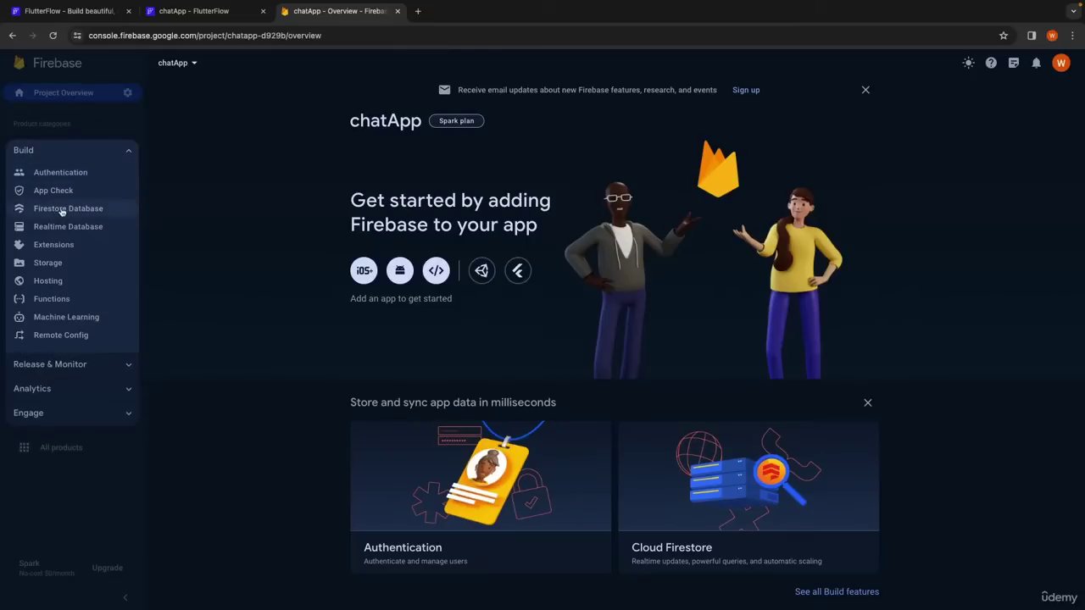
left_click(66, 209)
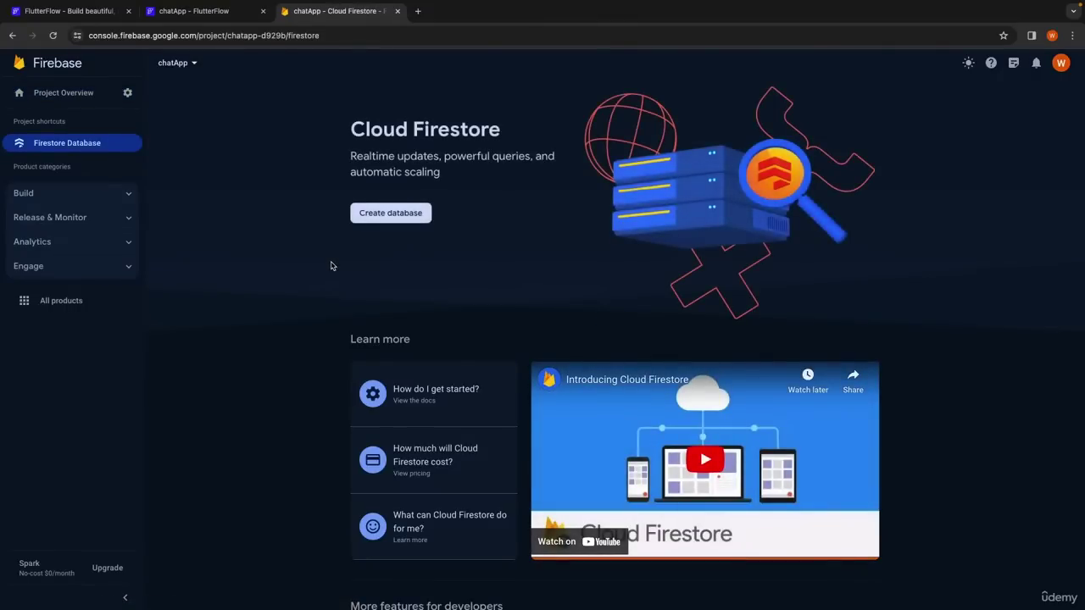
left_click(394, 218)
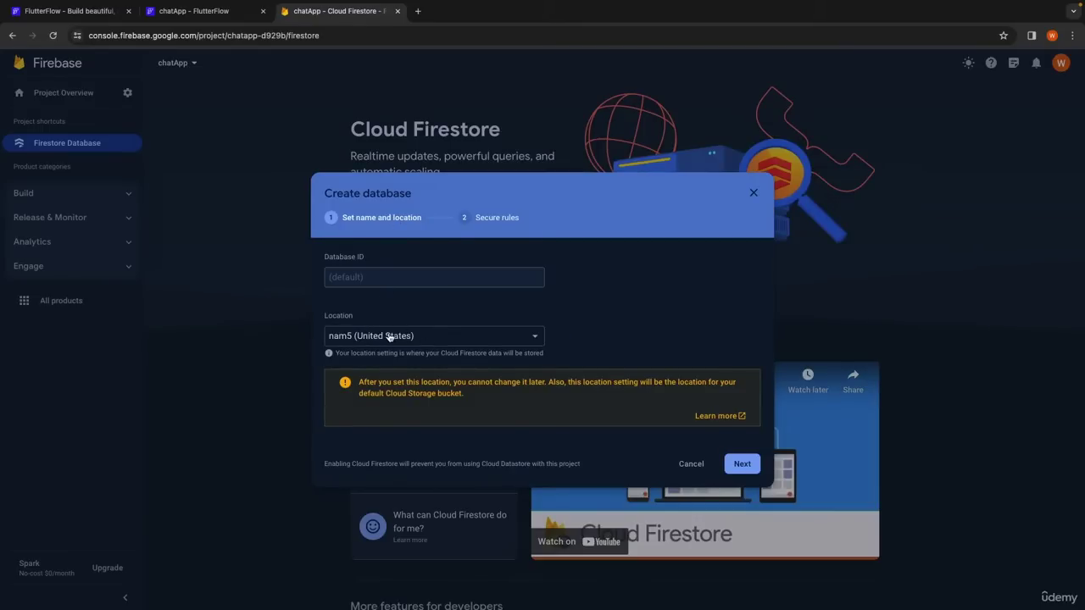
left_click(389, 336)
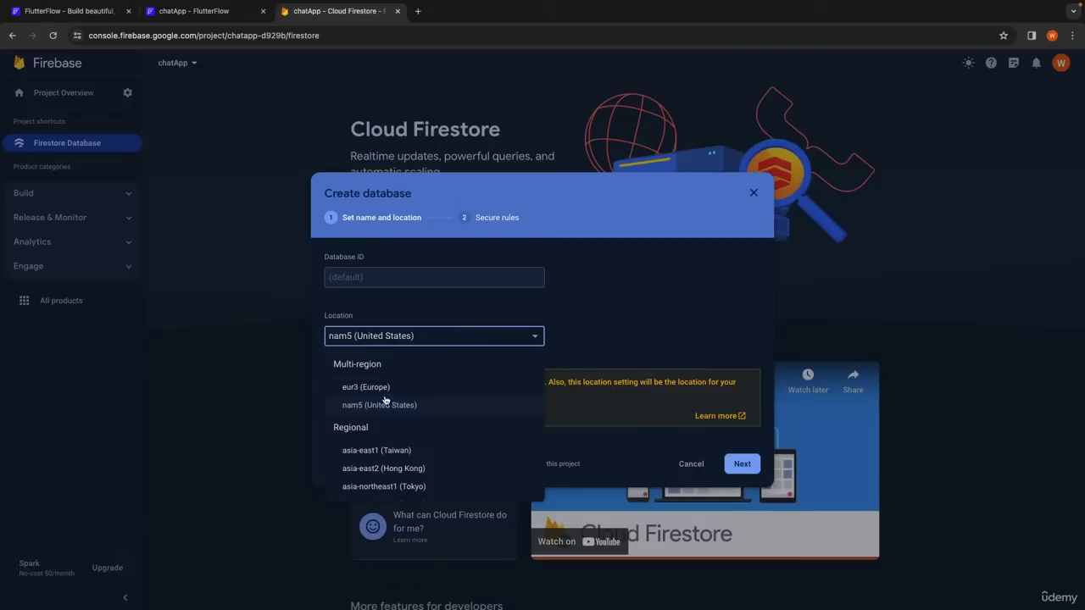
scroll(383, 398, "down", 3)
scroll(371, 405, "up", 3)
left_click(376, 408)
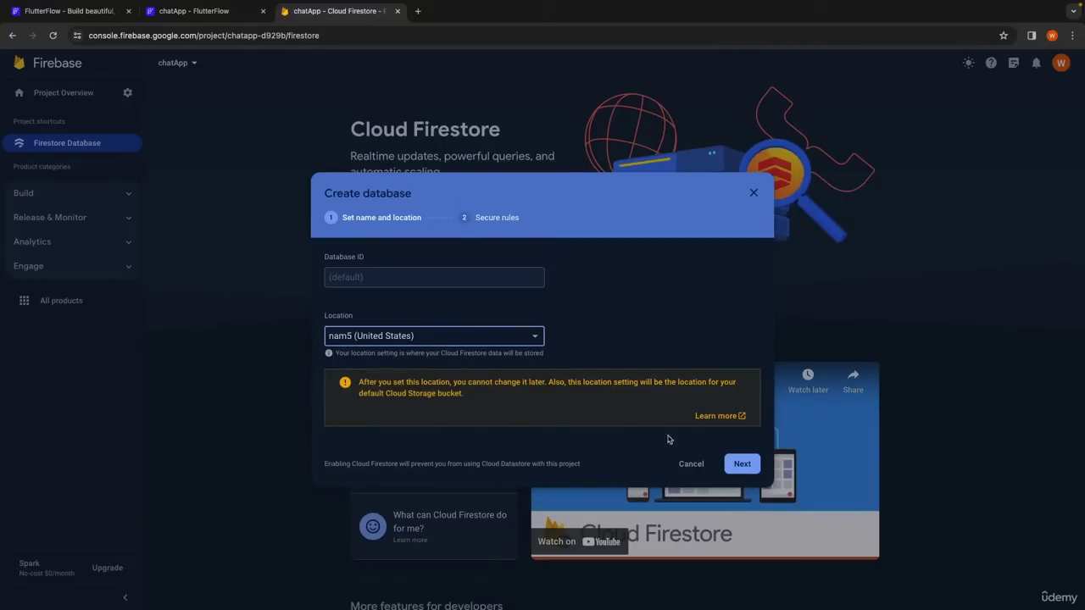
left_click(742, 463)
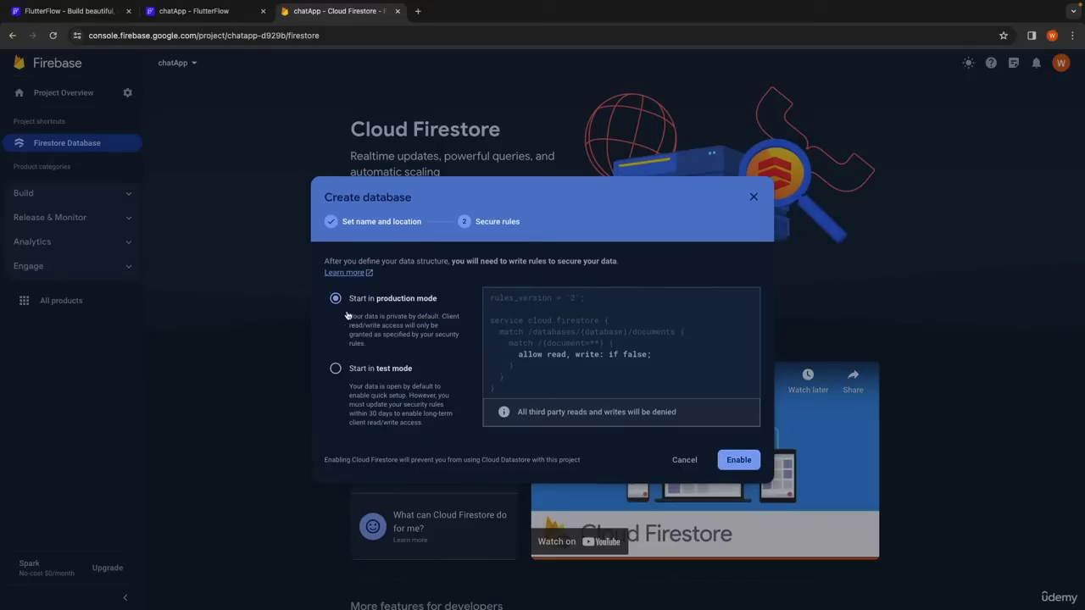
left_click(337, 368)
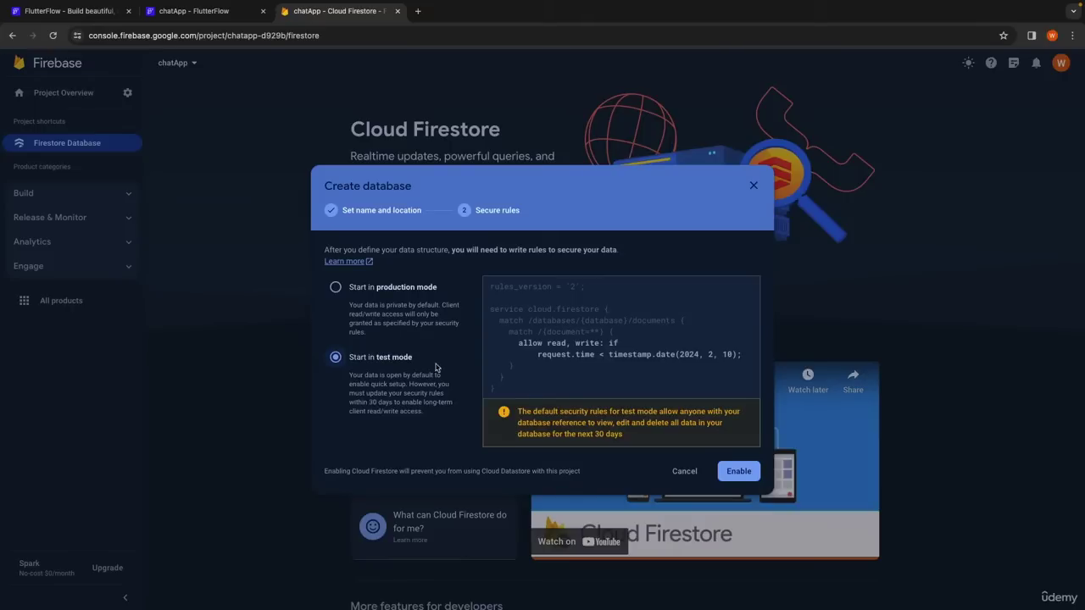
left_click(731, 471)
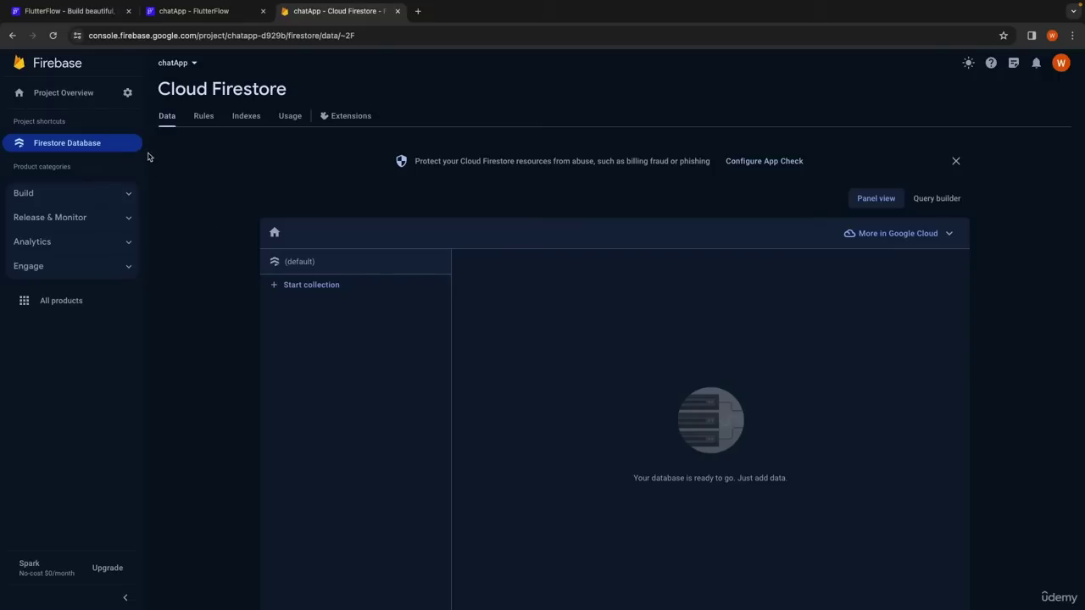
Get started with Firebase Authentication and enable the Email/Password sign-in provider.
left_click(72, 191)
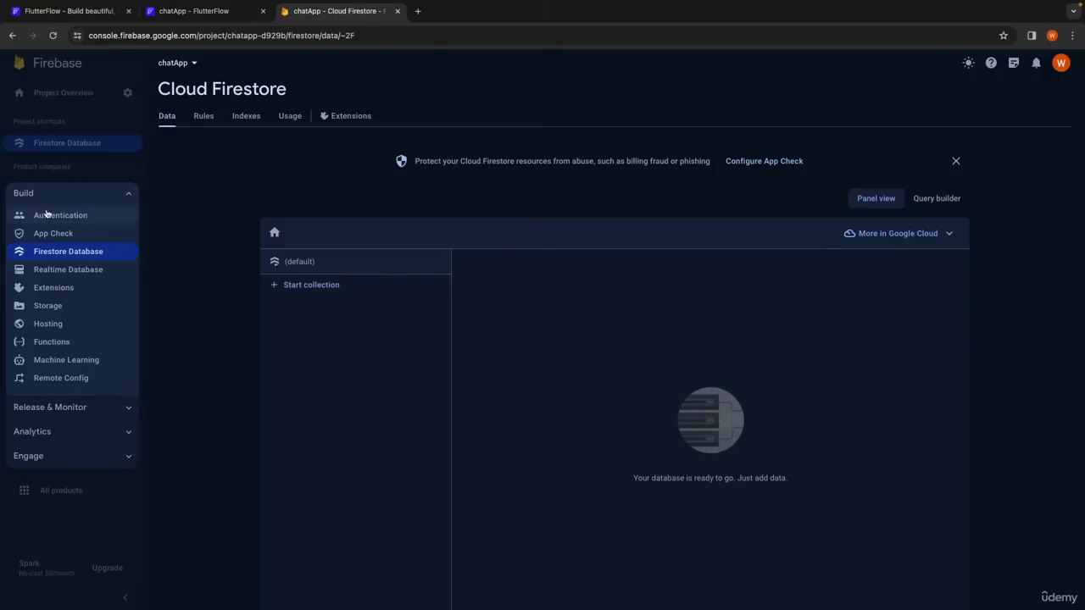
left_click(47, 216)
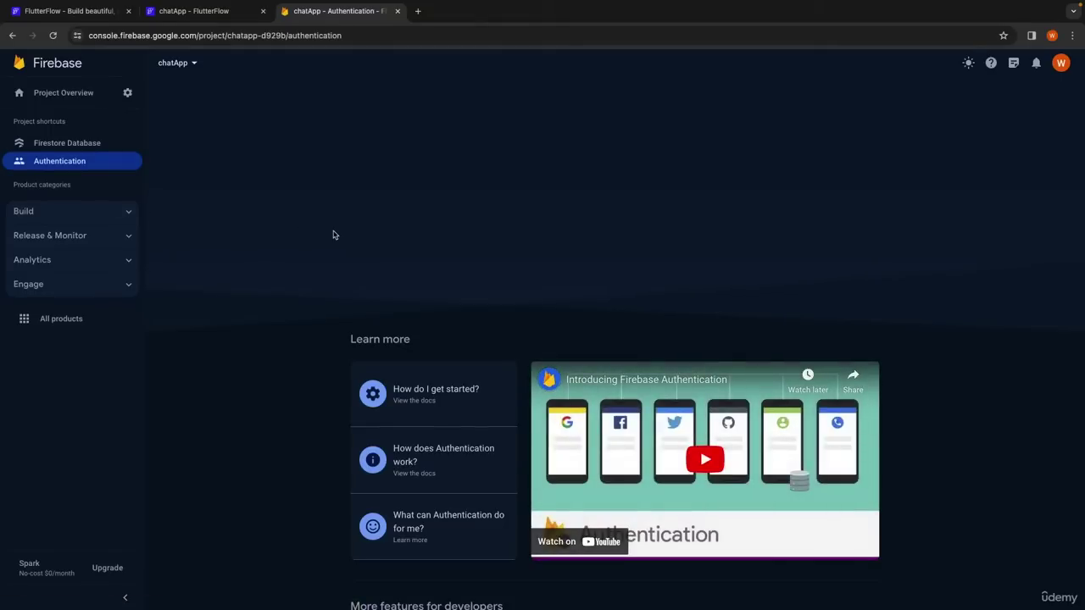
left_click(376, 222)
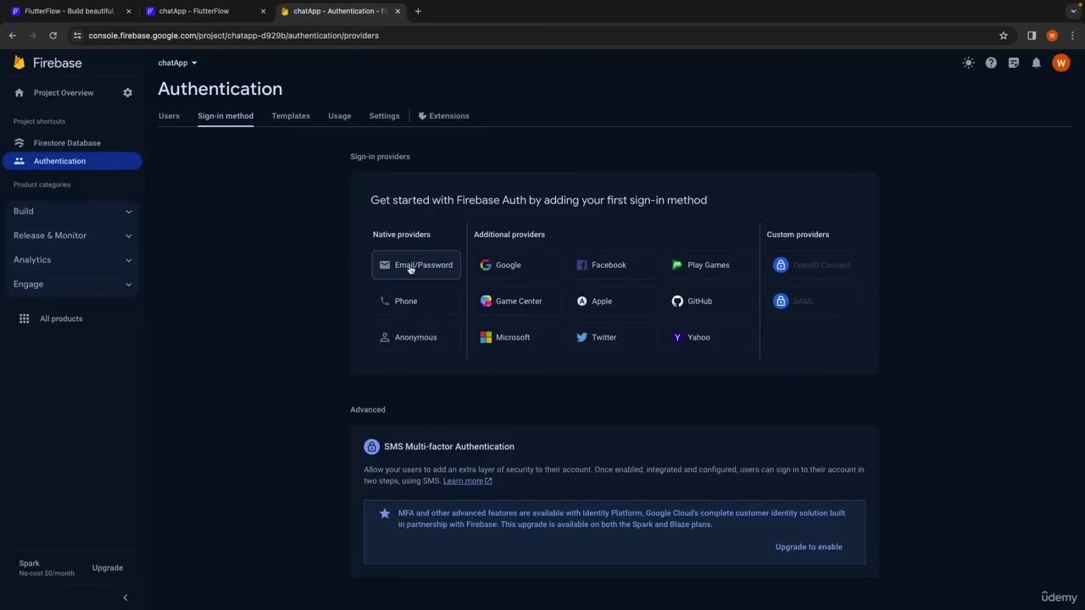
left_click(418, 267)
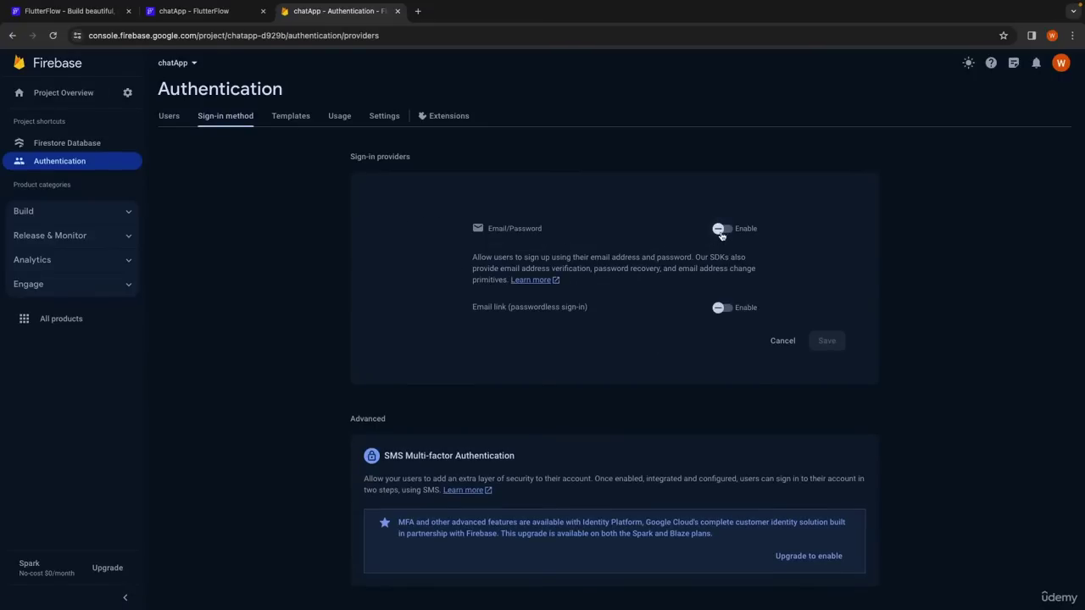
left_click(721, 229)
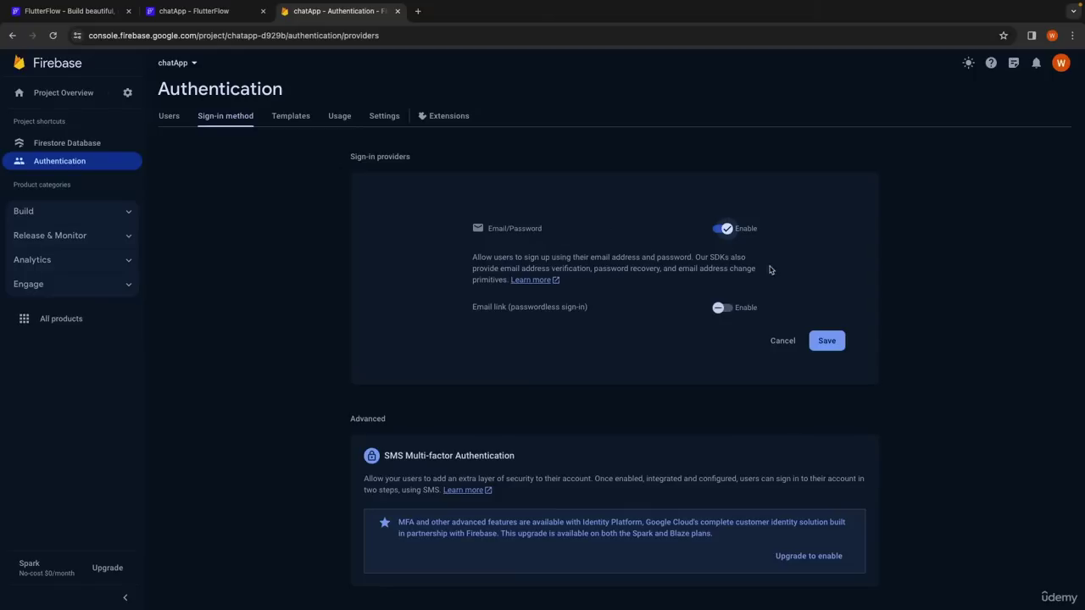
left_click(827, 341)
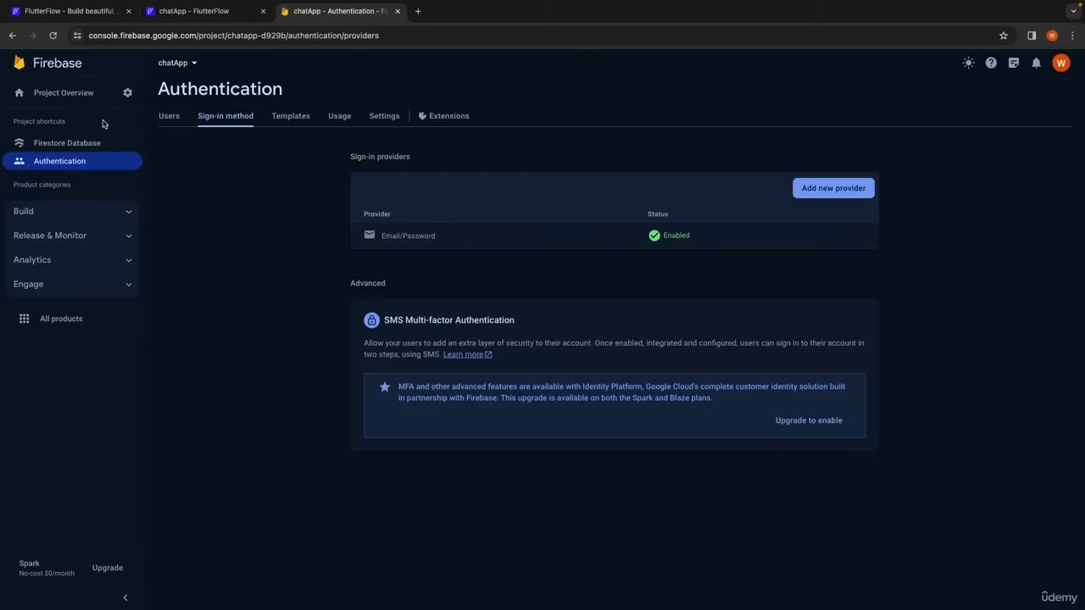
Open the chatApp project's Users and permissions settings.
left_click(130, 97)
left_click(172, 98)
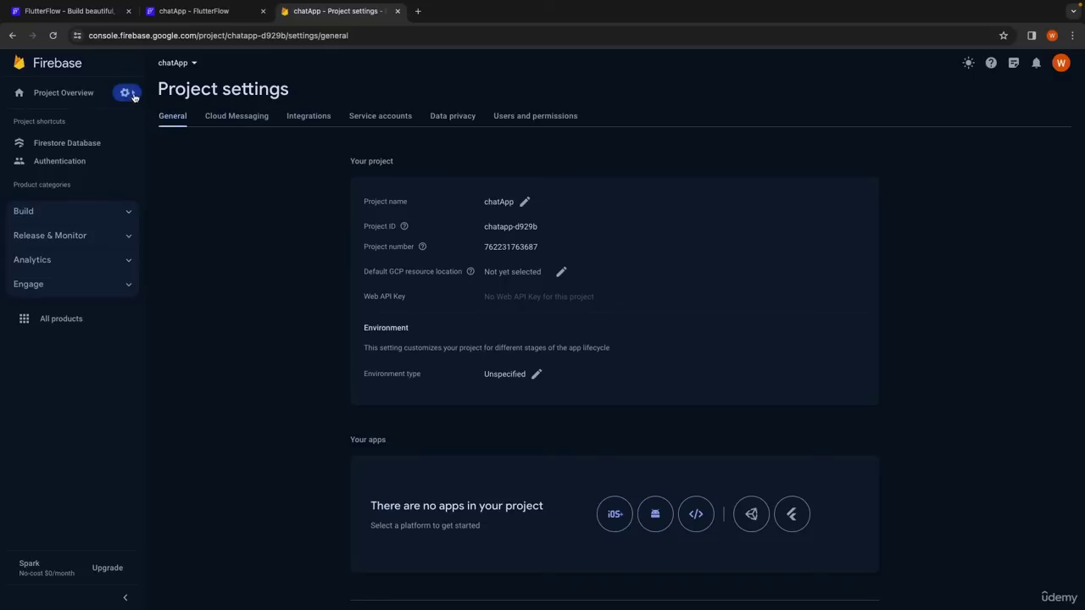
left_click(127, 92)
left_click(198, 119)
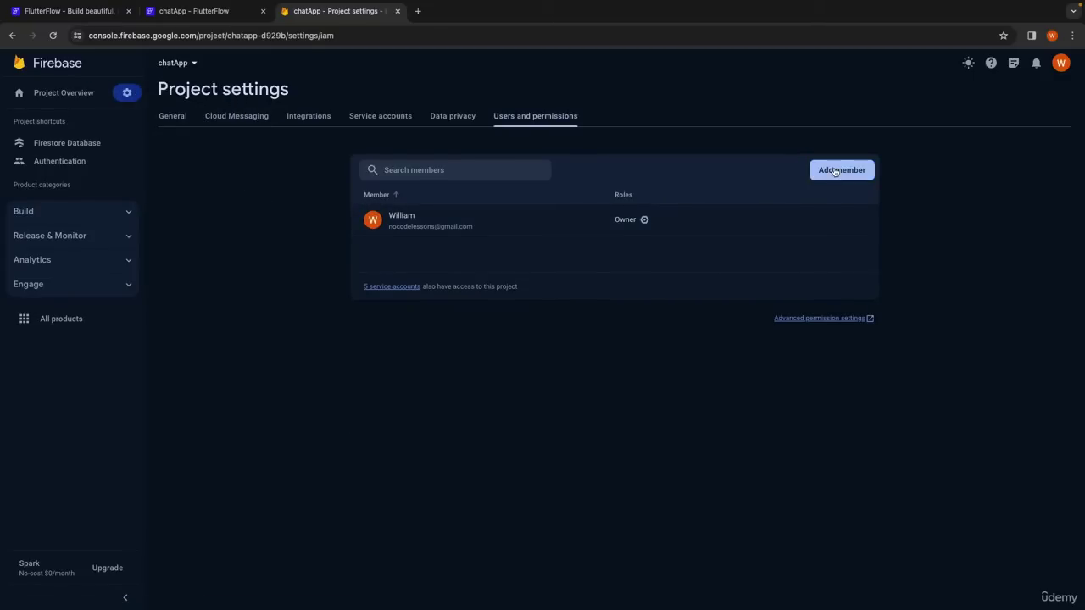
Add FlutterFlow's Firebase account email as a project member with the Editor role.
left_click(835, 170)
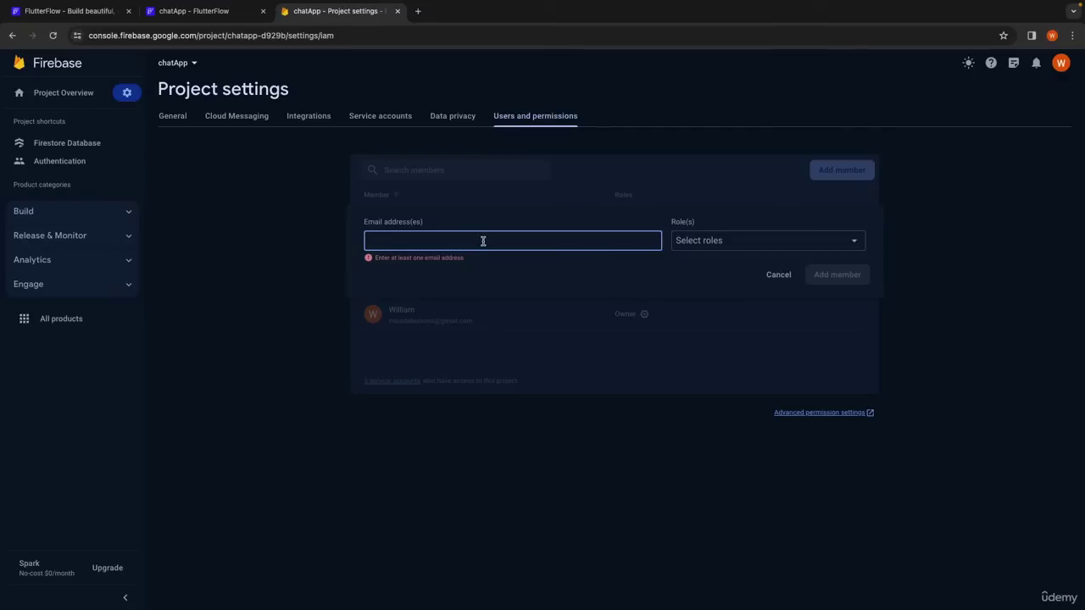
left_click(745, 243)
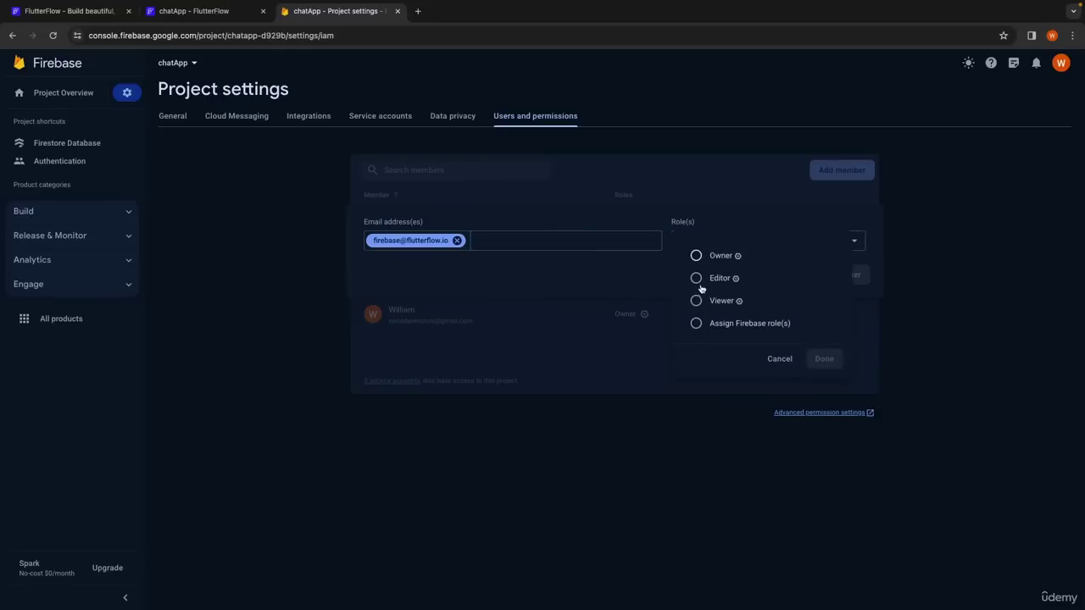
left_click(696, 278)
left_click(829, 381)
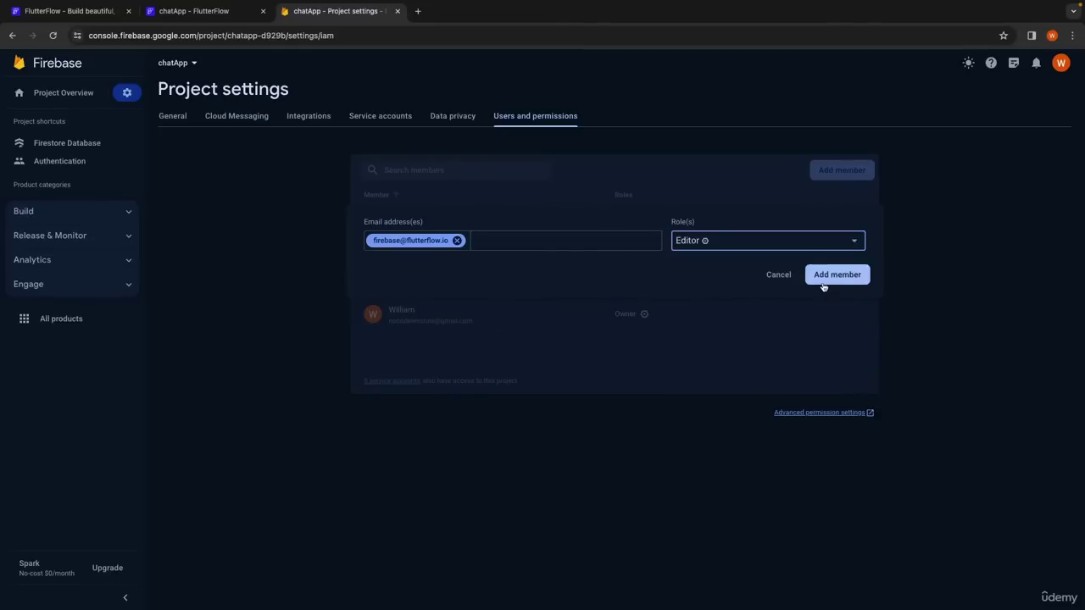
left_click(828, 278)
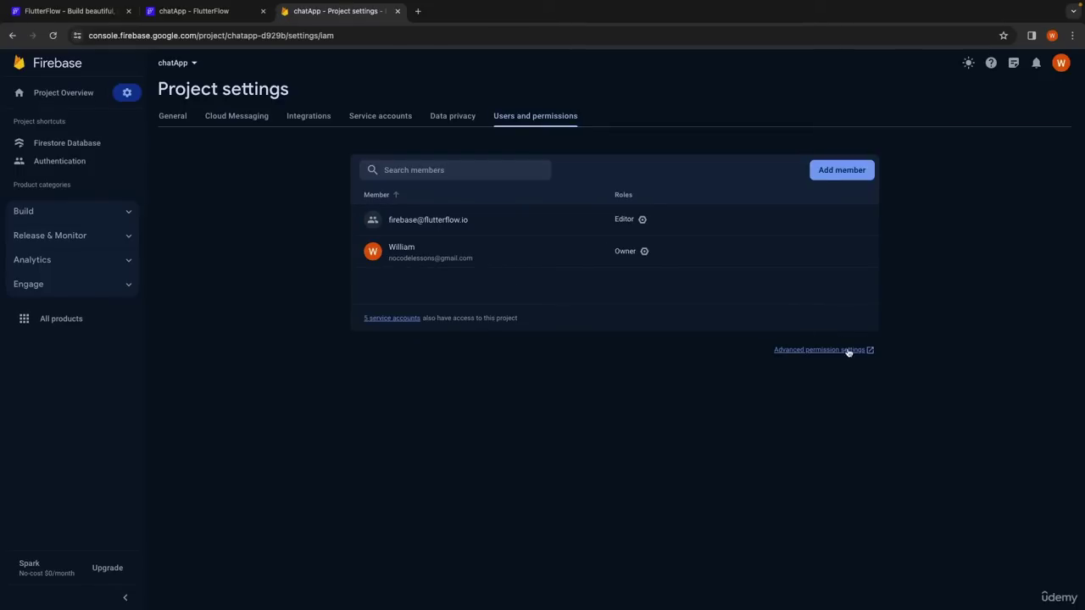
left_click(813, 349)
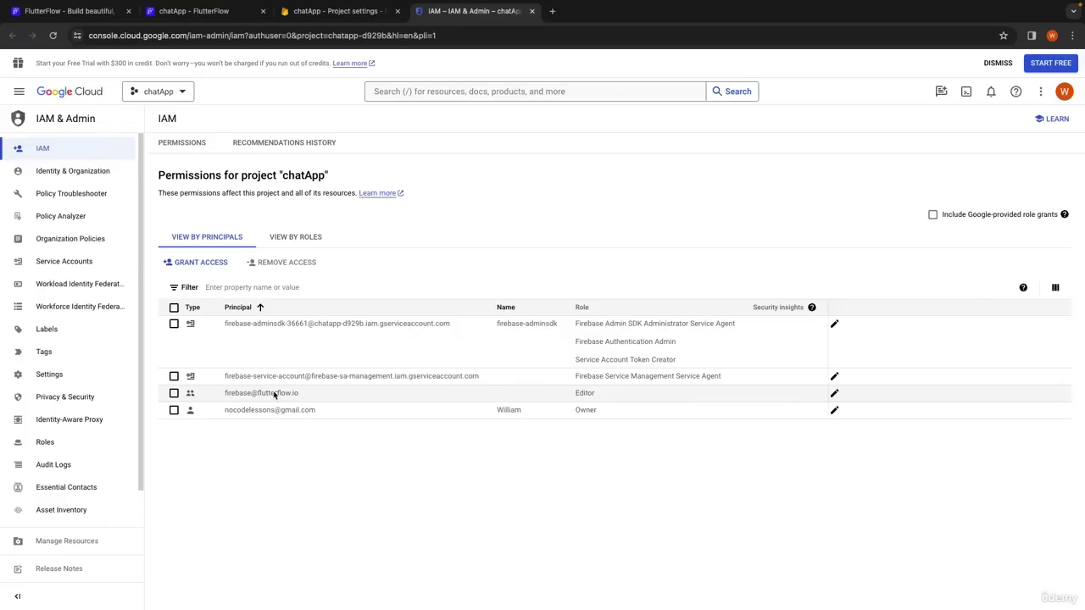
Add the Cloud Functions Admin role to FlutterFlow's principal in IAM.
left_click(835, 394)
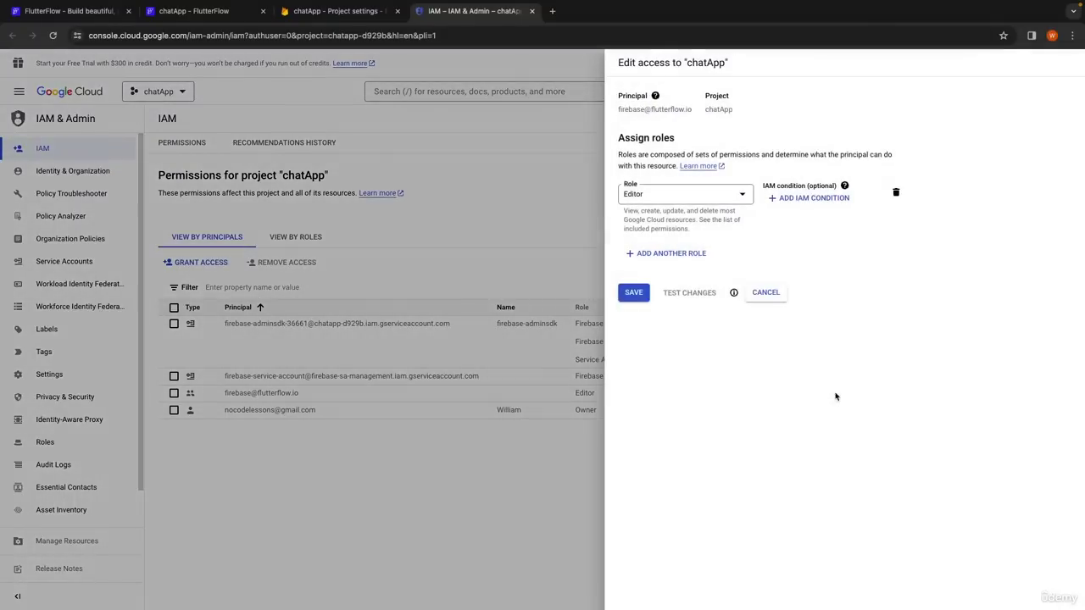
left_click(673, 253)
left_click(668, 261)
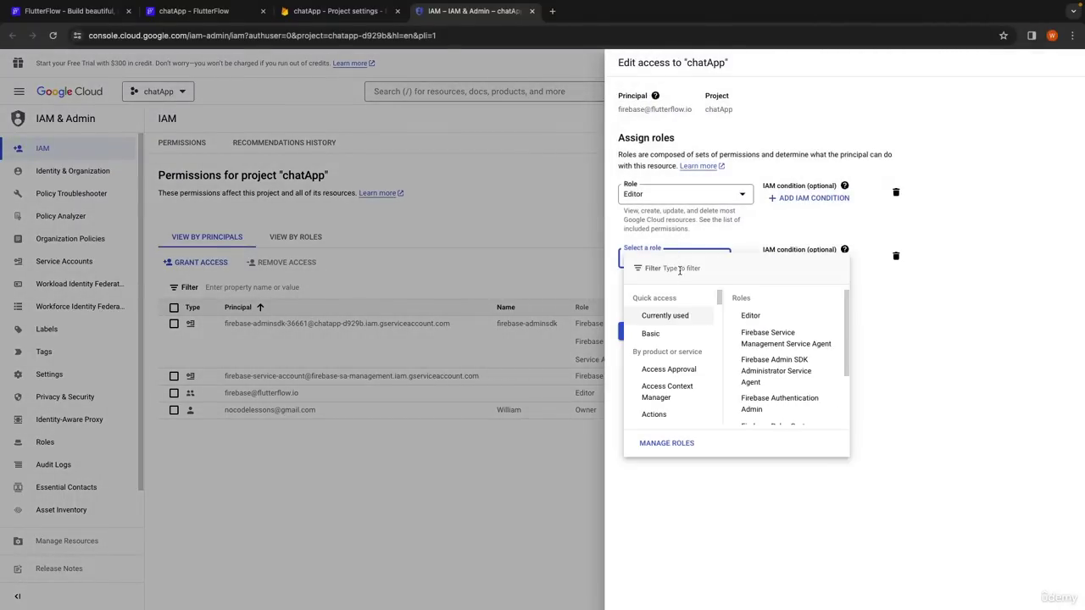
type("clu")
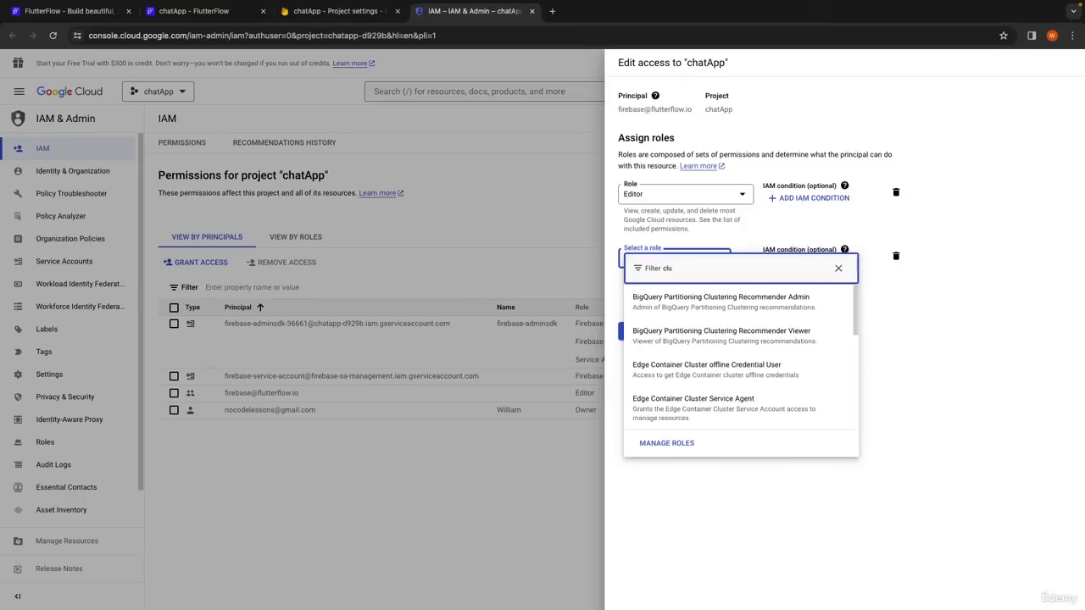
type("lou")
key("BackSpace")
type("oud func")
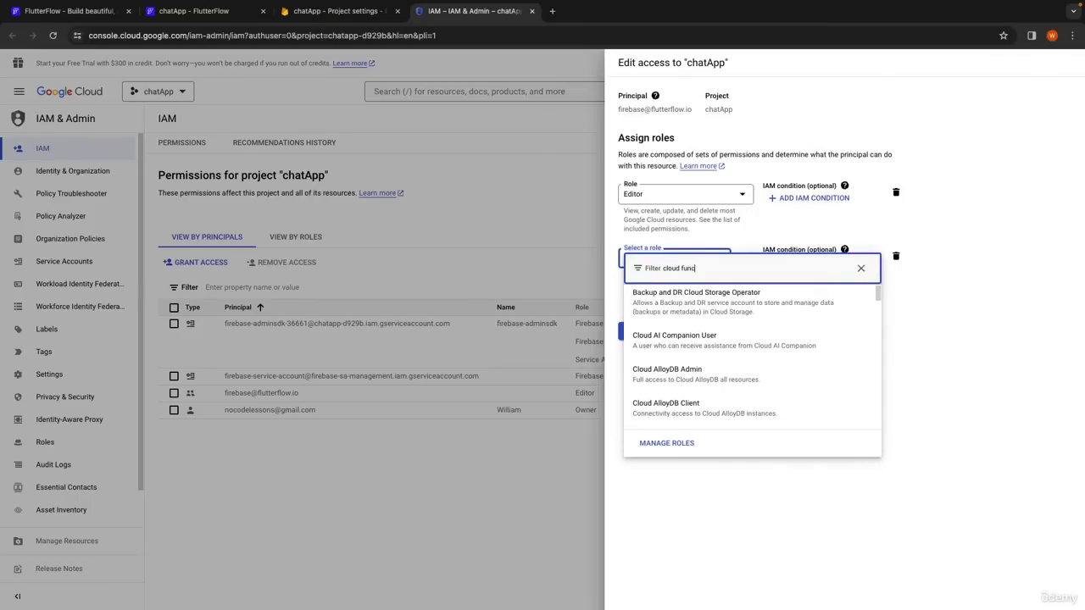
type("tions")
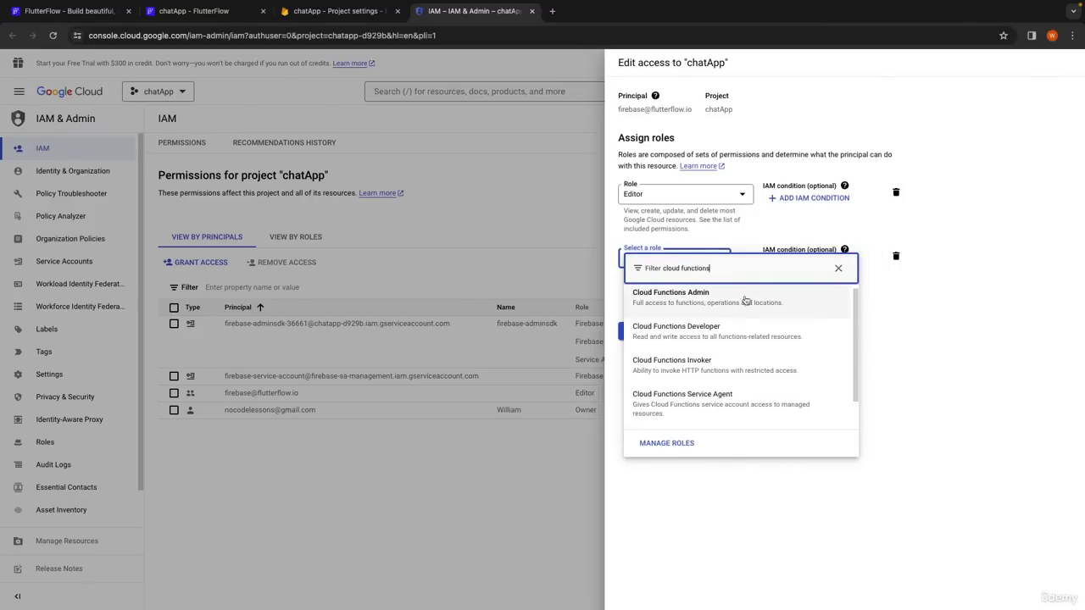
left_click(705, 296)
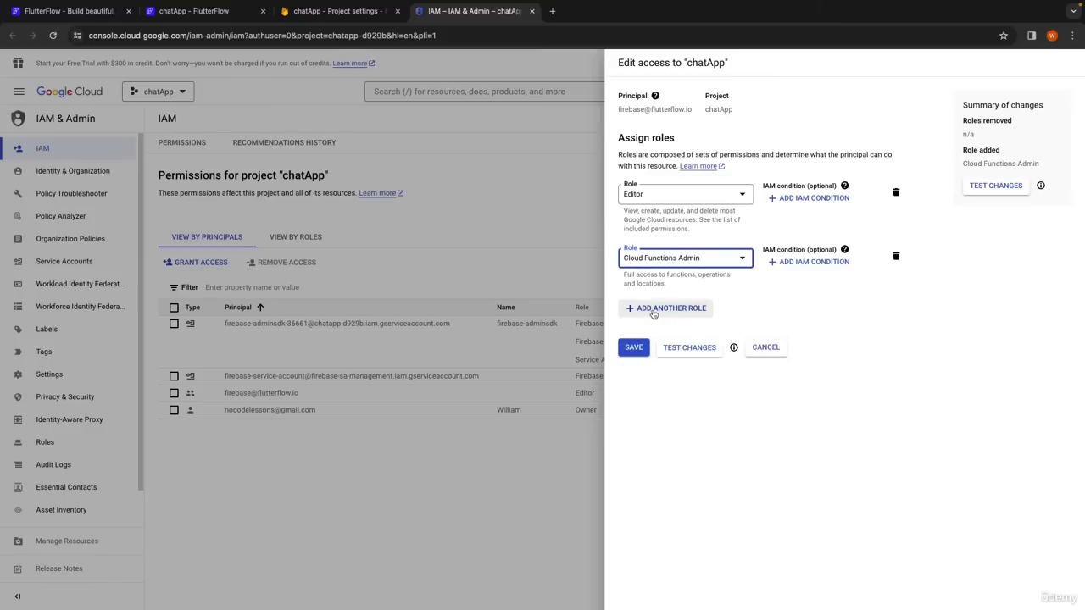
Add the Service Account User role as a third role and save the permissions.
left_click(652, 308)
left_click(673, 317)
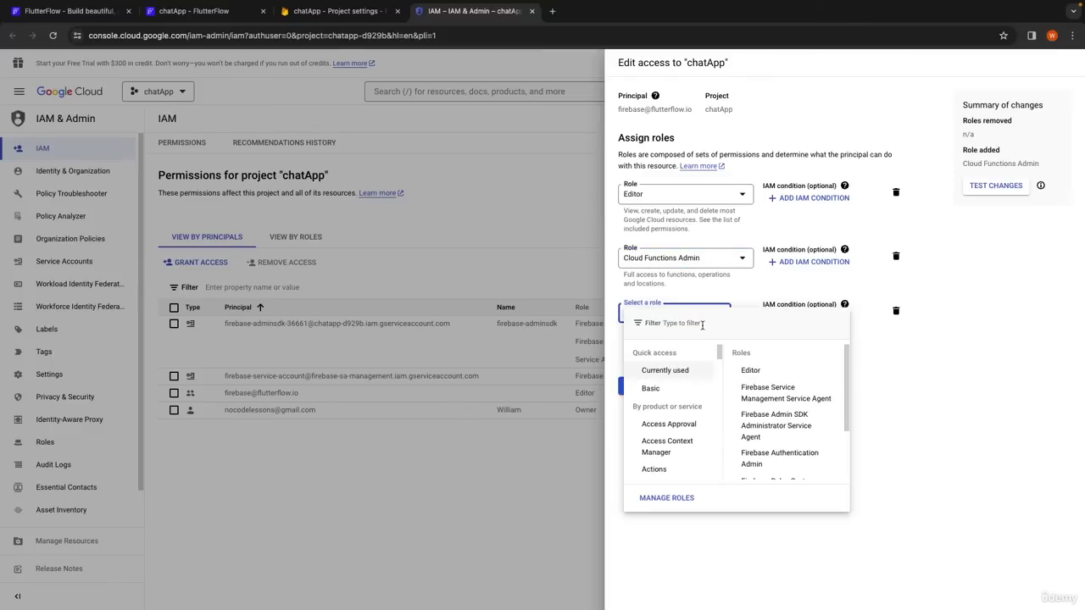
left_click(702, 325)
type("service ac")
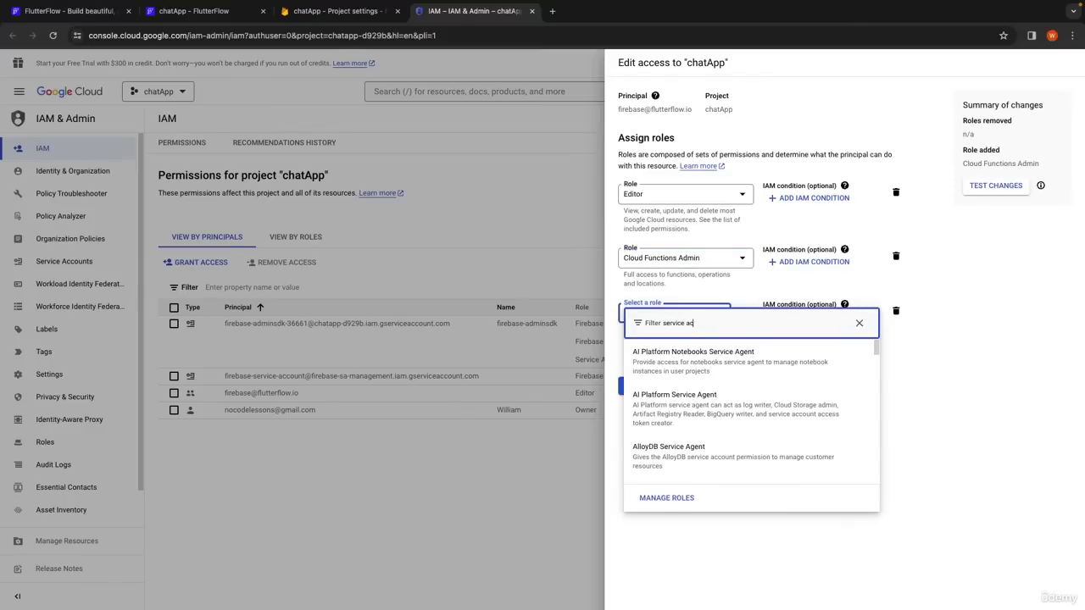
type("count user")
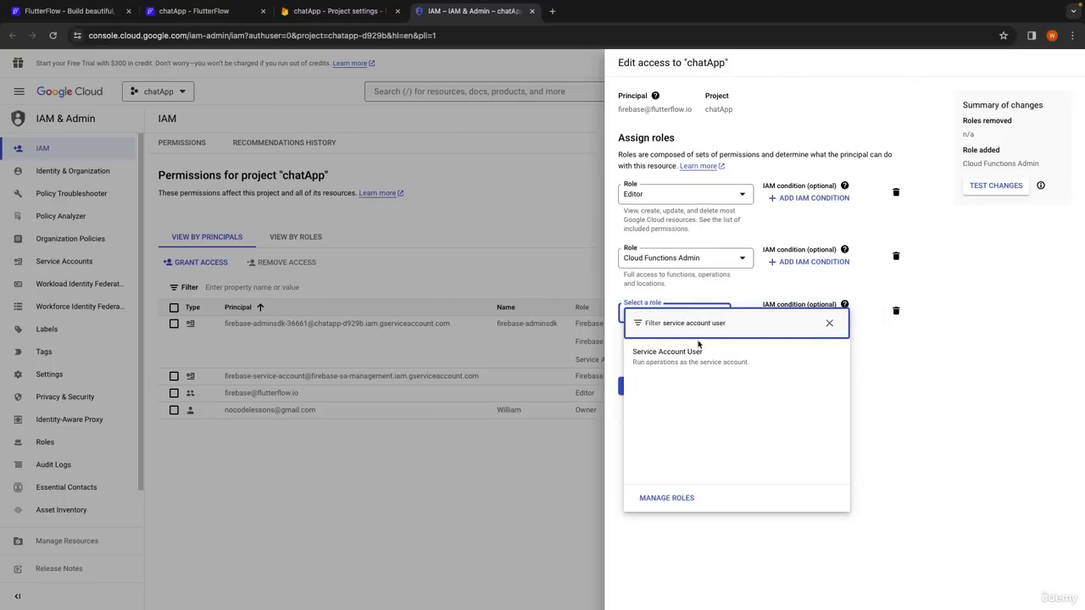
left_click(695, 352)
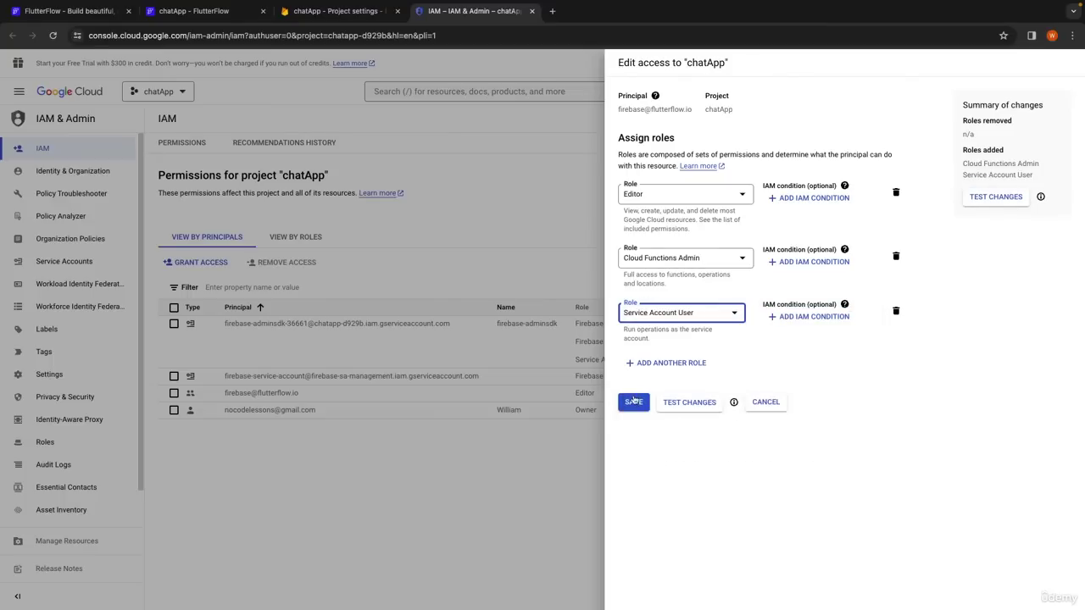
left_click(633, 402)
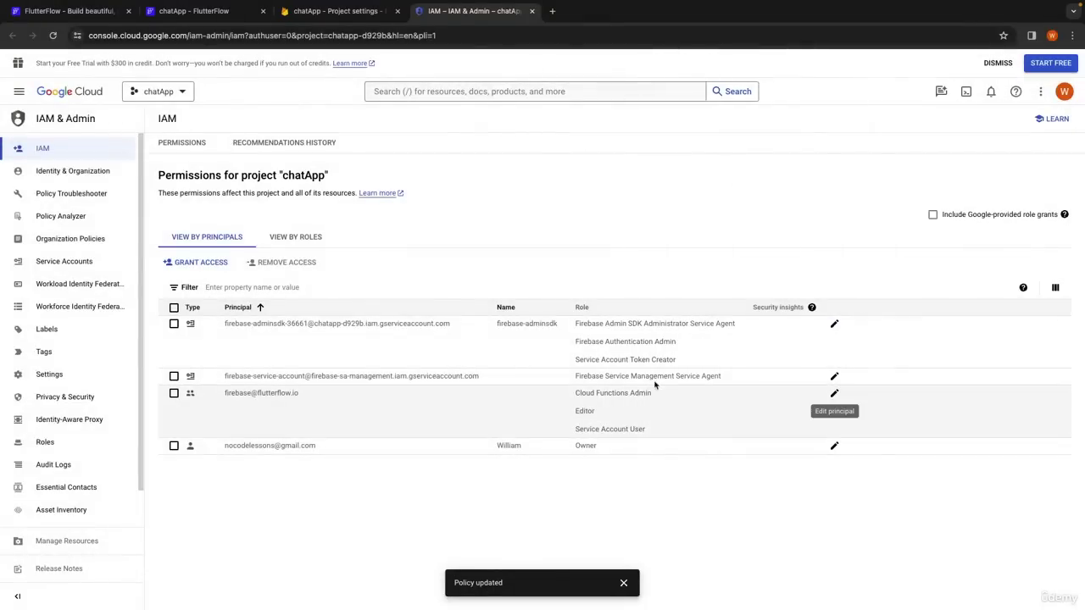
Close the IAM tab and copy Project ID chatapp-d929b from the General project settings.
left_click(532, 11)
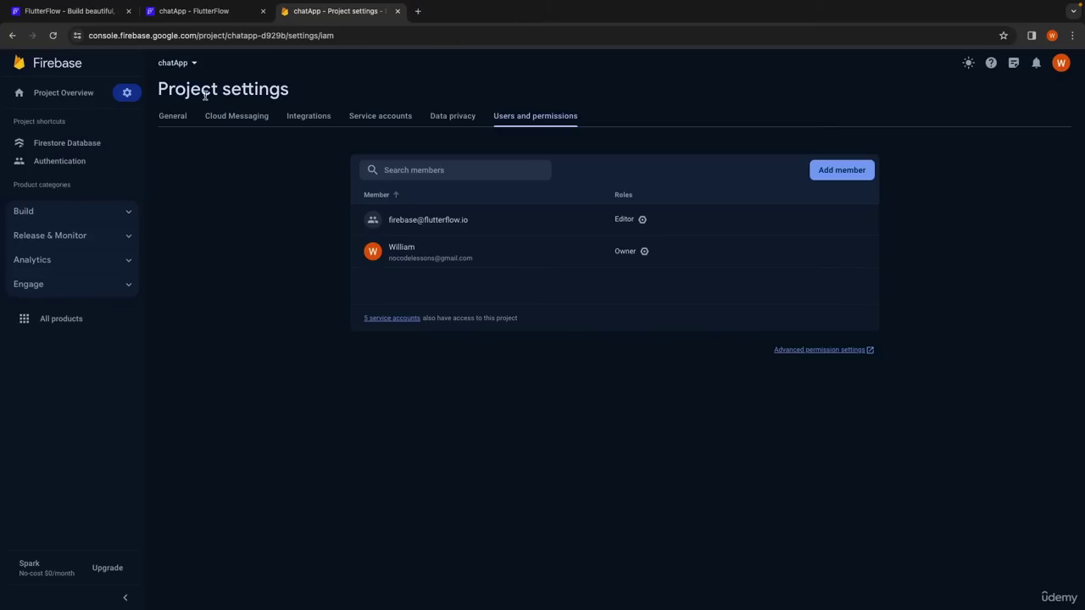
left_click(127, 92)
left_click(170, 97)
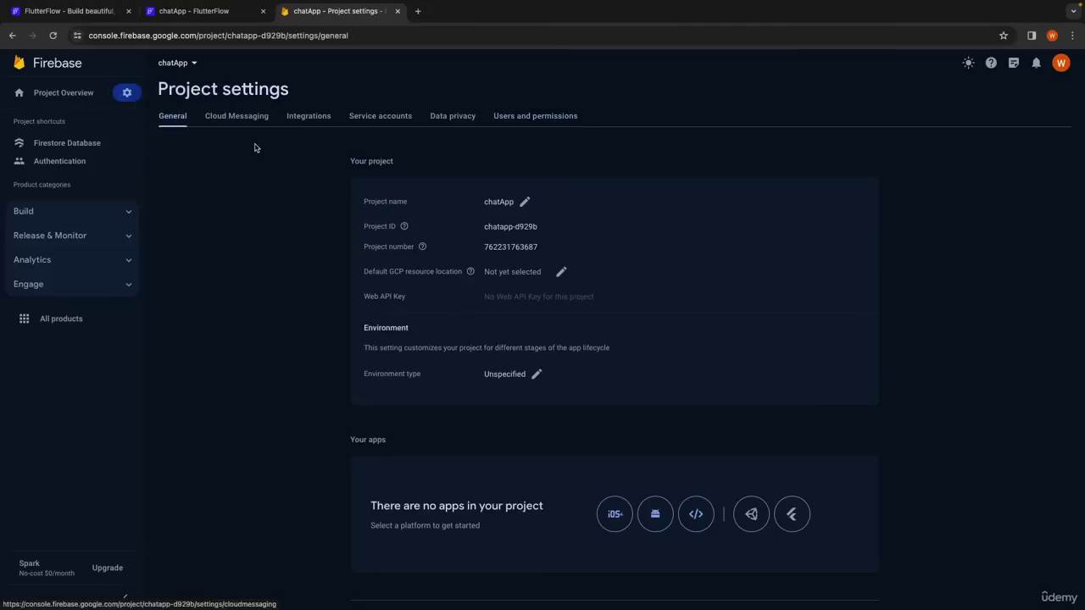
mouse_move(399, 227)
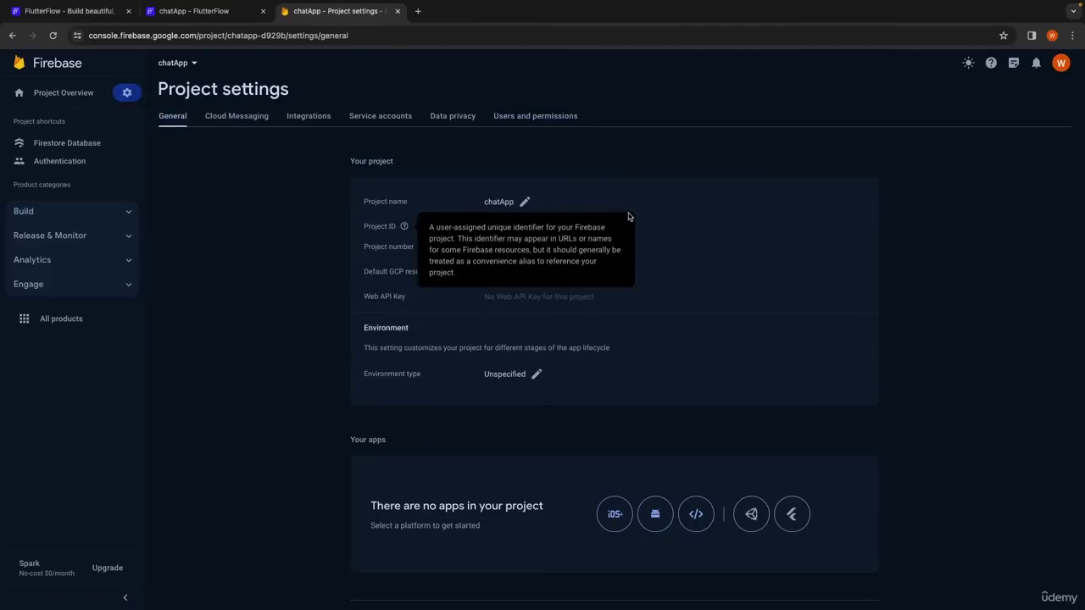
left_click_drag(542, 227, 485, 227)
key("ctrl+c")
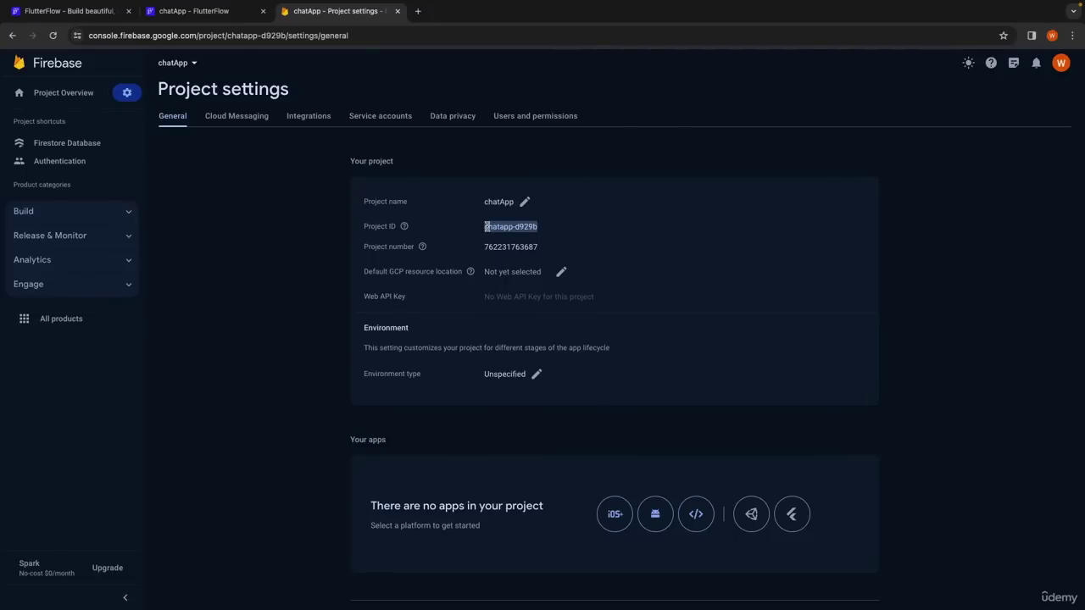
Connect FlutterFlow to Firebase project chatapp-d929b with Create User Collection on and authentication off.
left_click(224, 15)
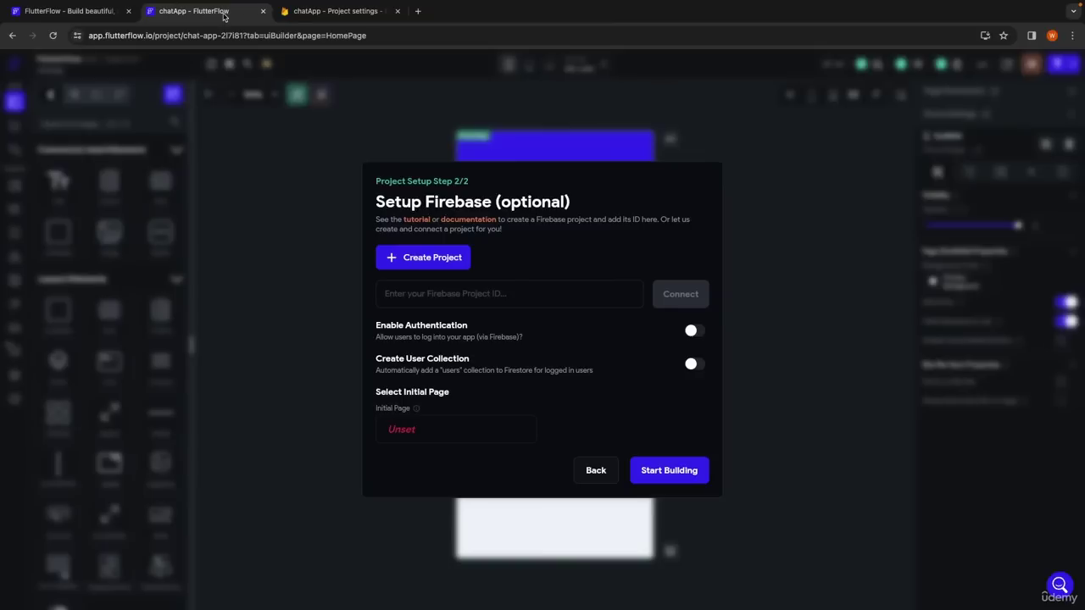
left_click(440, 294)
key("ctrl+v")
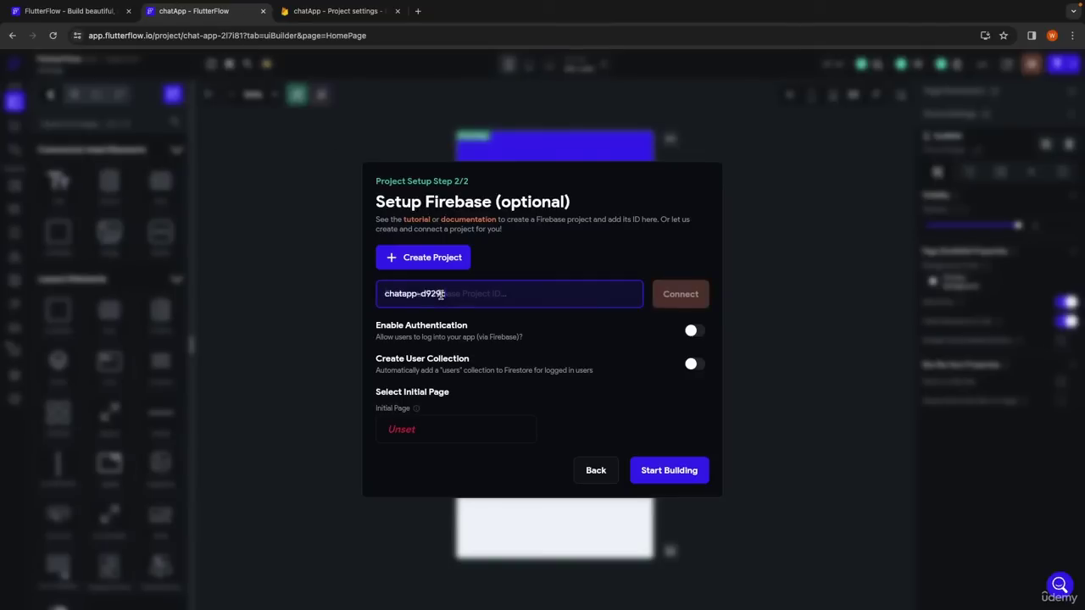
left_click(690, 330)
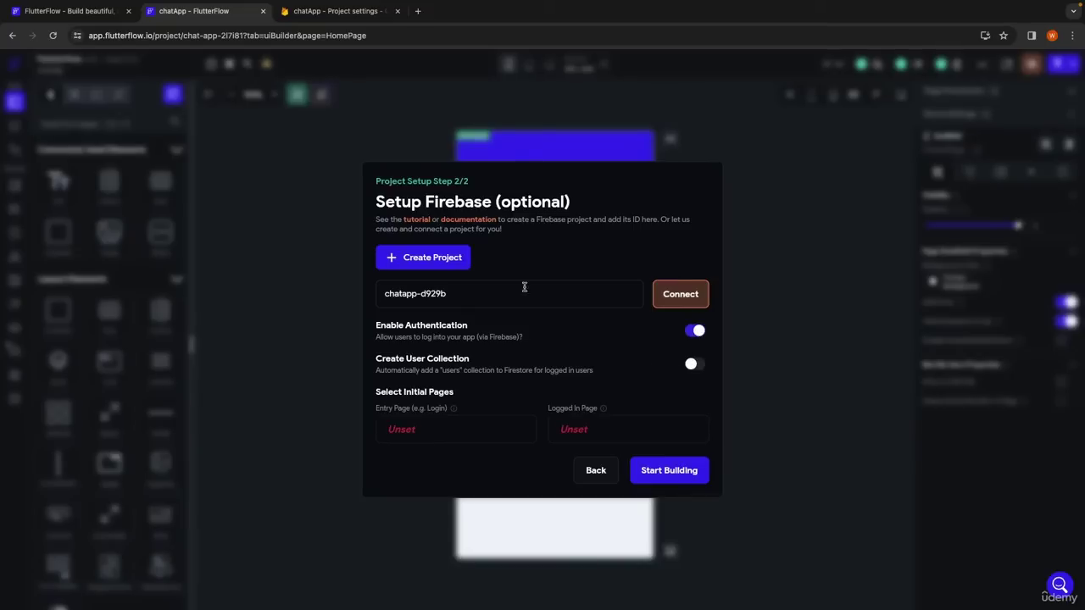
left_click(694, 365)
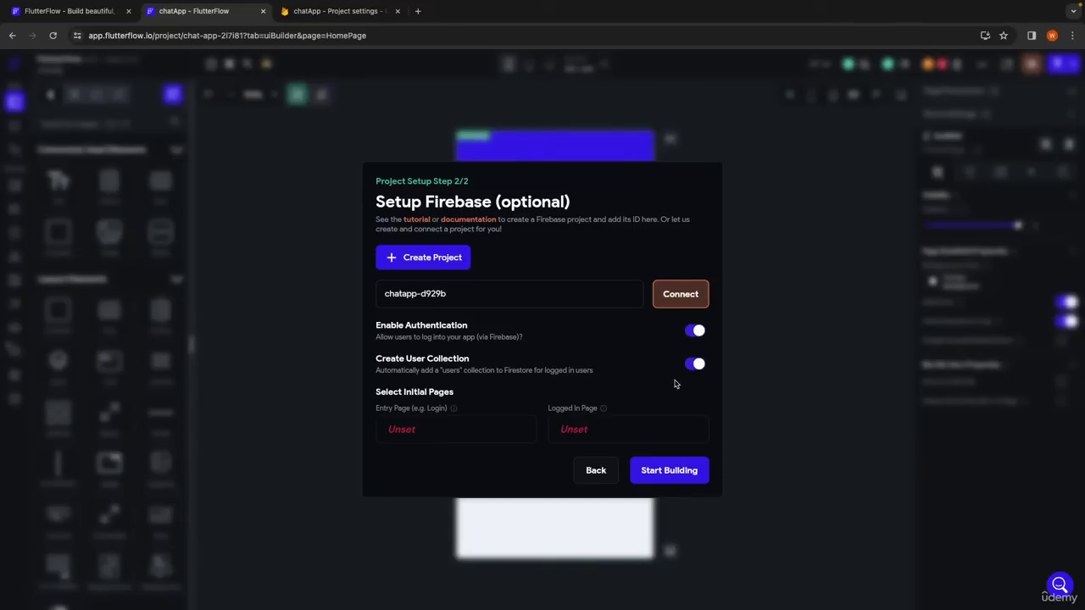
left_click(691, 331)
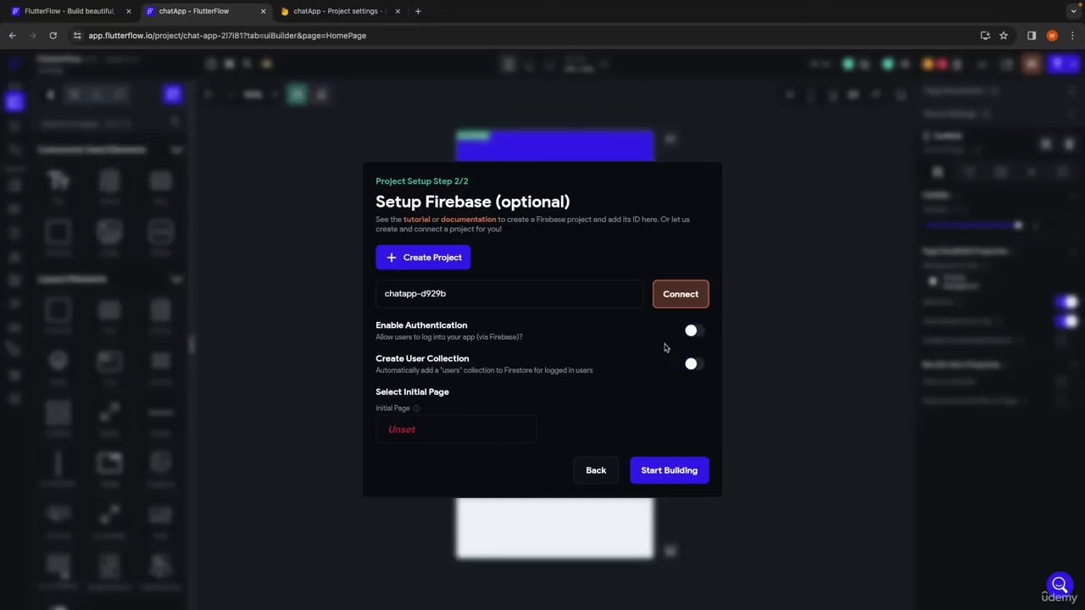
left_click(691, 364)
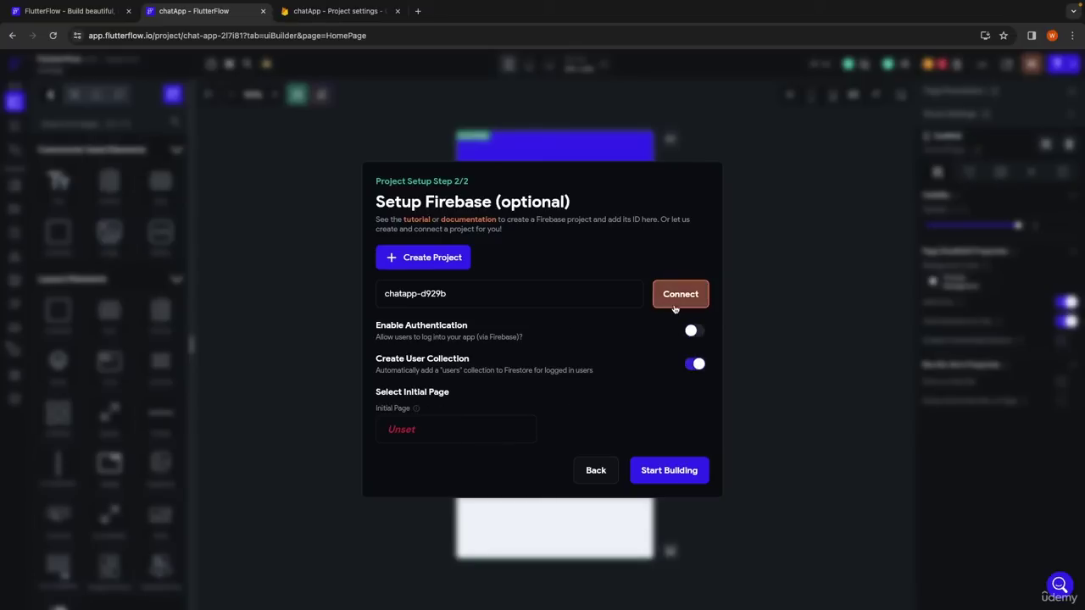
left_click(674, 297)
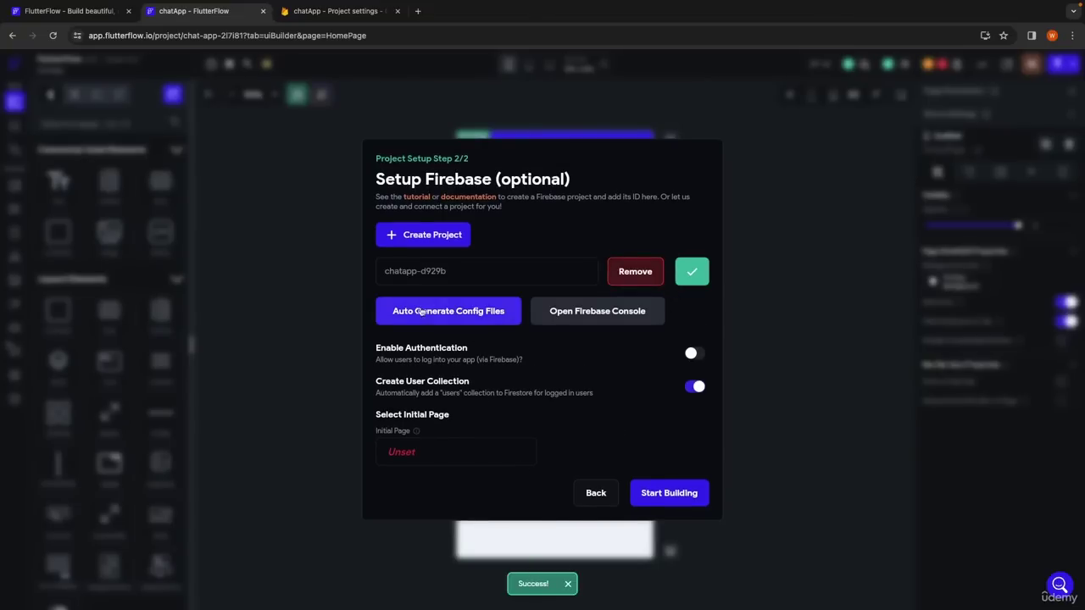
Auto-generate the Firebase config files for com.mycompany.chatapp and open the blank HomePage editor.
left_click(460, 313)
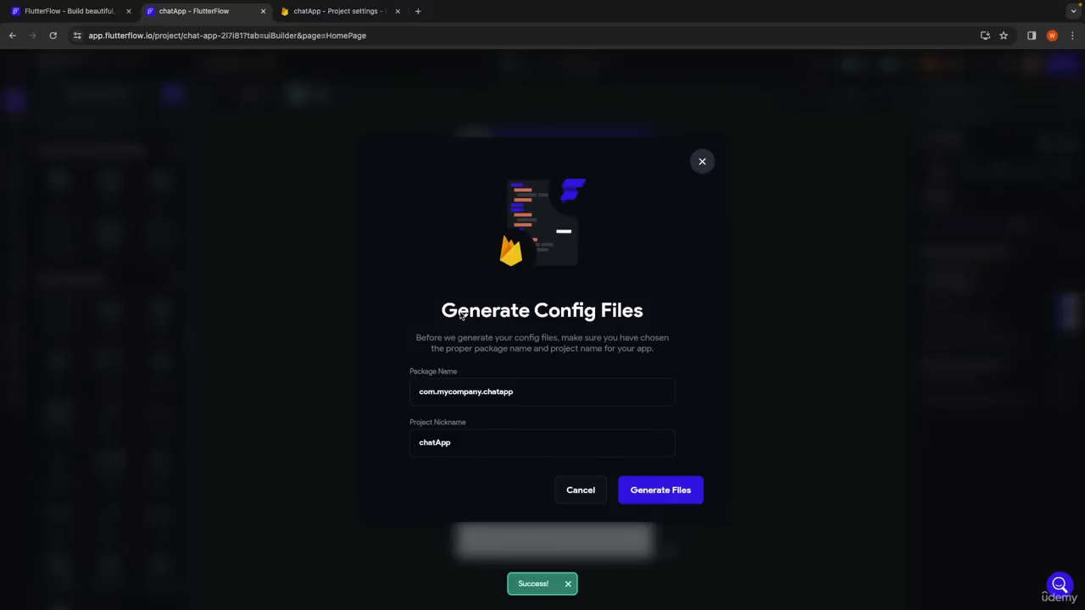
left_click(656, 493)
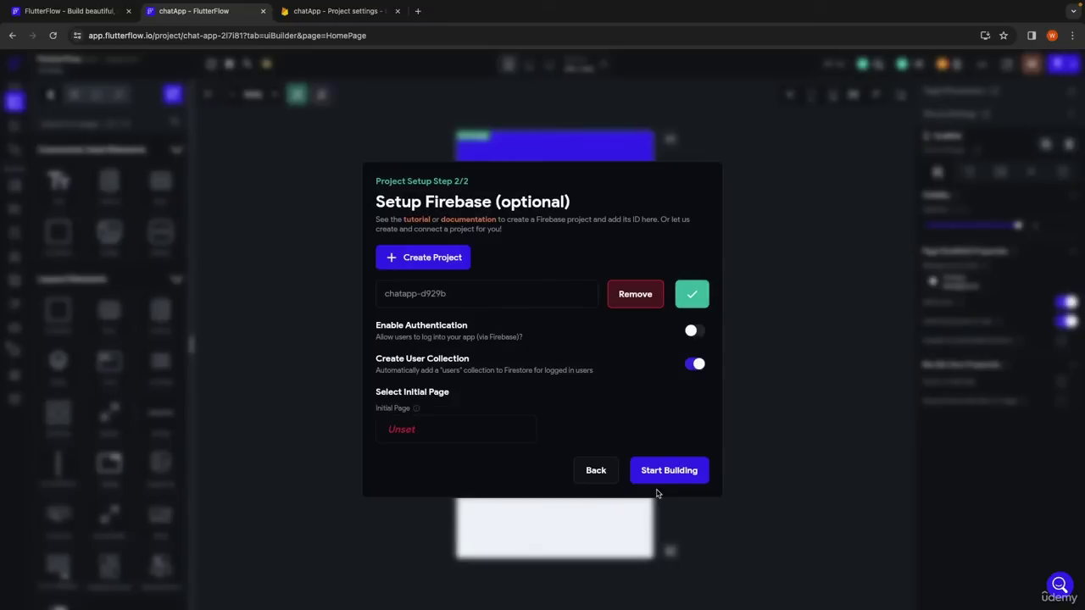
left_click(676, 475)
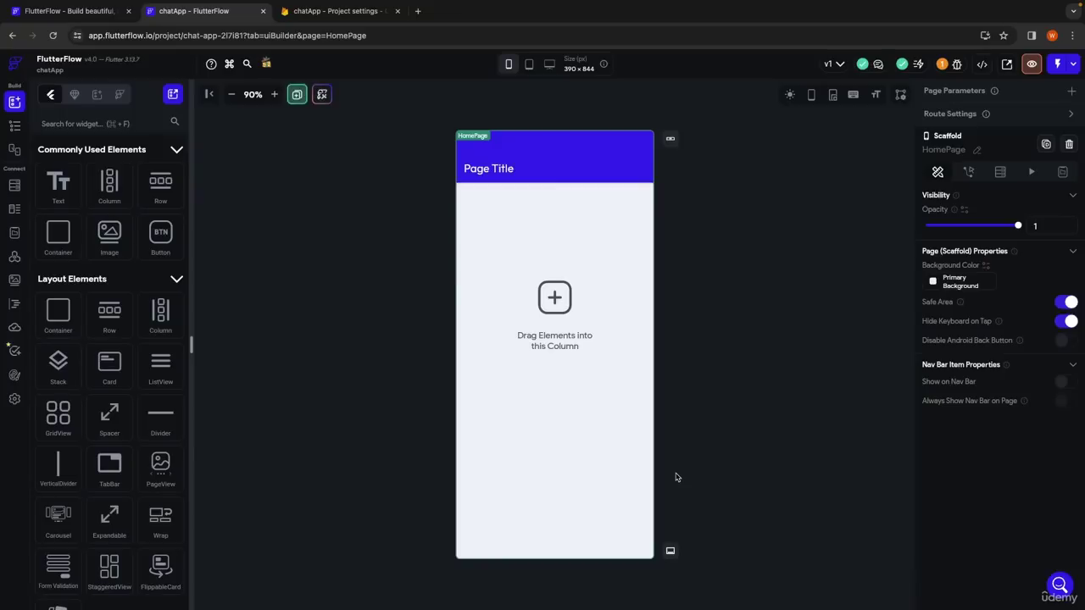